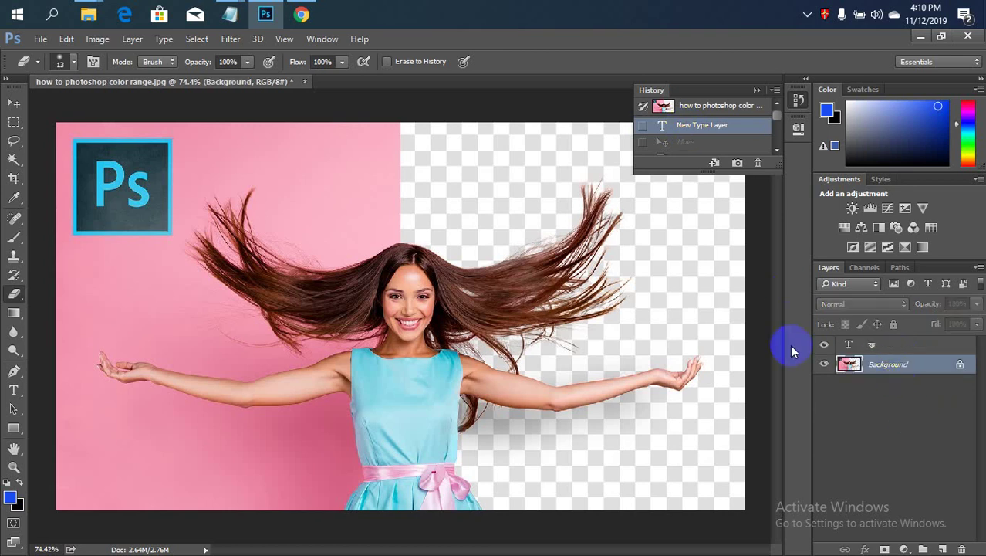
# - Step through History back to the New Type Layer state
pyautogui.click(677, 144)
pyautogui.scroll(-2, 682, 145)
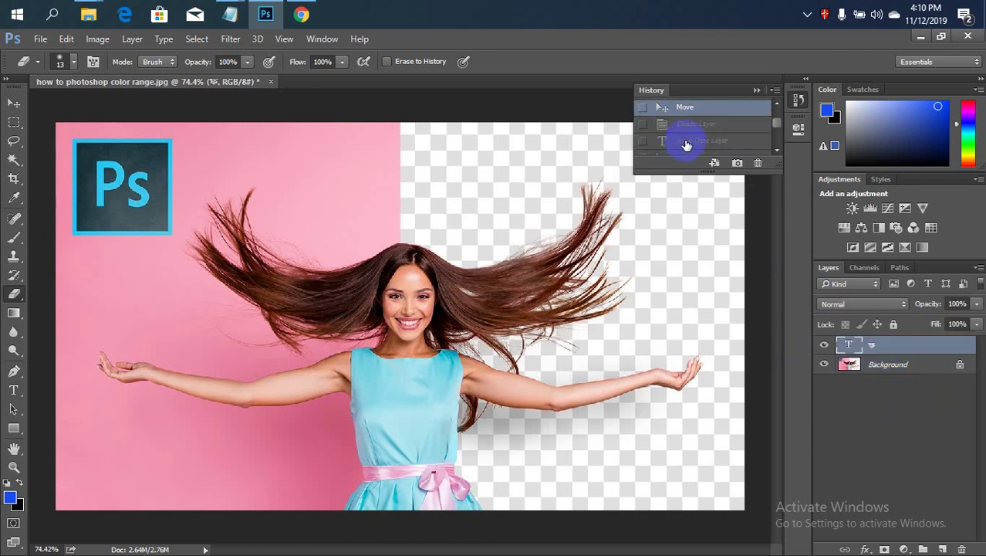
pyautogui.click(695, 134)
pyautogui.scroll(2, 695, 133)
pyautogui.click(704, 133)
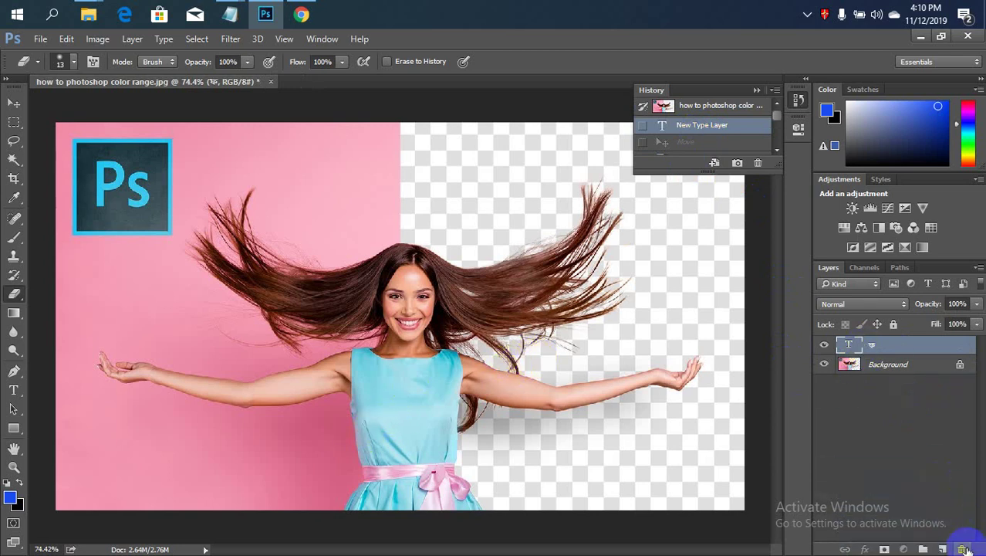
# - Delete and restore the type layer, then close the photo without saving
pyautogui.moveTo(880, 345); pyautogui.dragTo(963, 548)
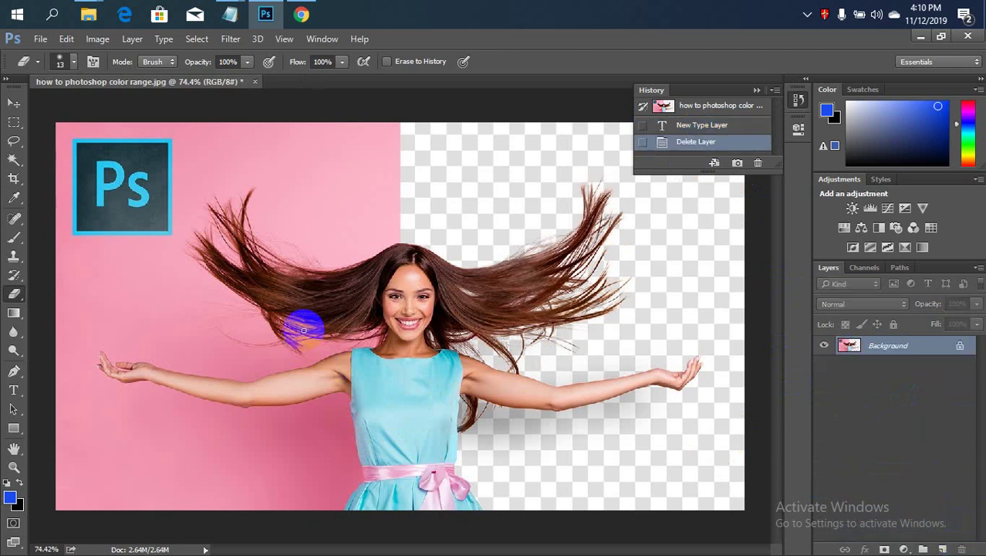
pyautogui.click(688, 127)
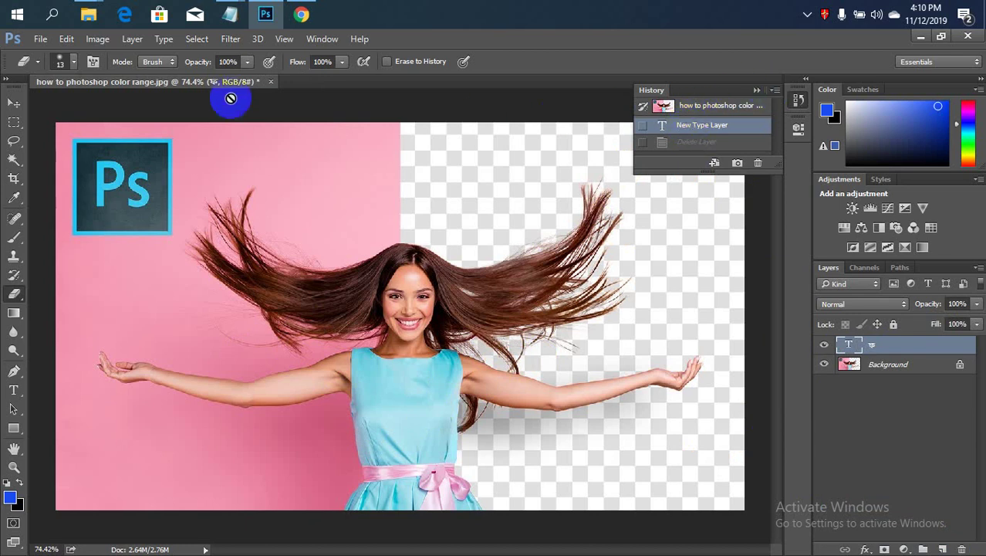
pyautogui.click(269, 82)
pyautogui.click(292, 244)
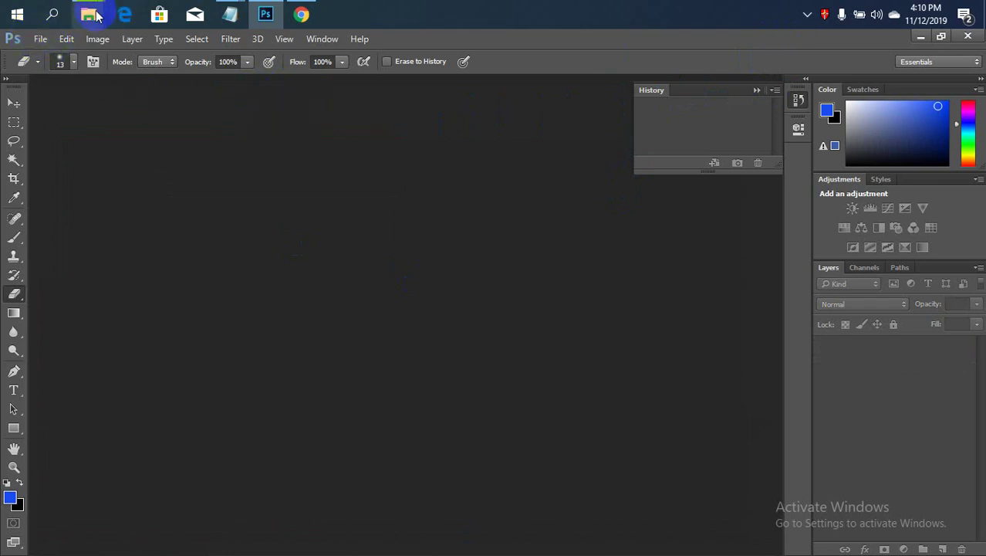
# - Drag 'how to photoshop color range' from Downloads onto Photoshop to open it
pyautogui.click(345, 104)
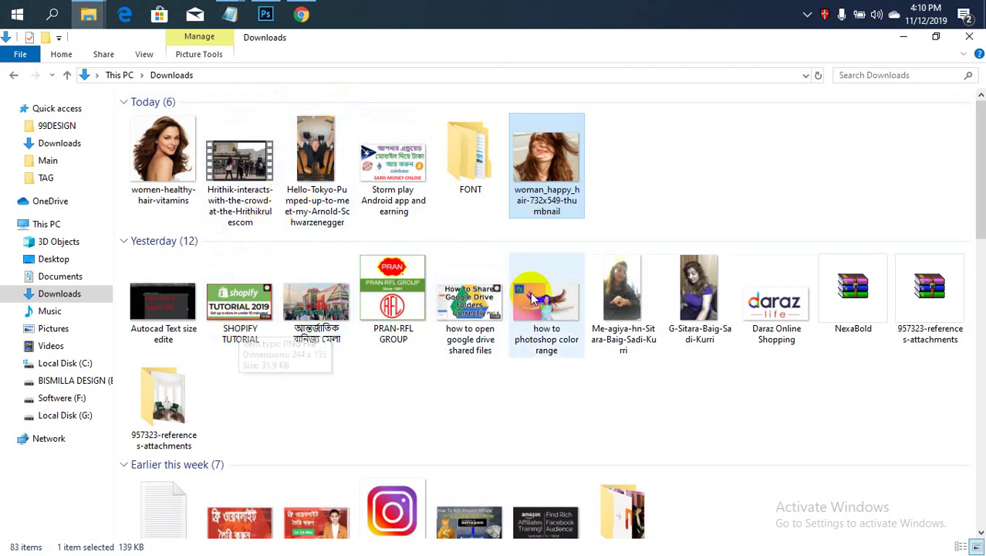
pyautogui.moveTo(546, 297)
pyautogui.mouseDown()
pyautogui.moveTo(295, 21)
pyautogui.moveTo(417, 216)
pyautogui.mouseUp()
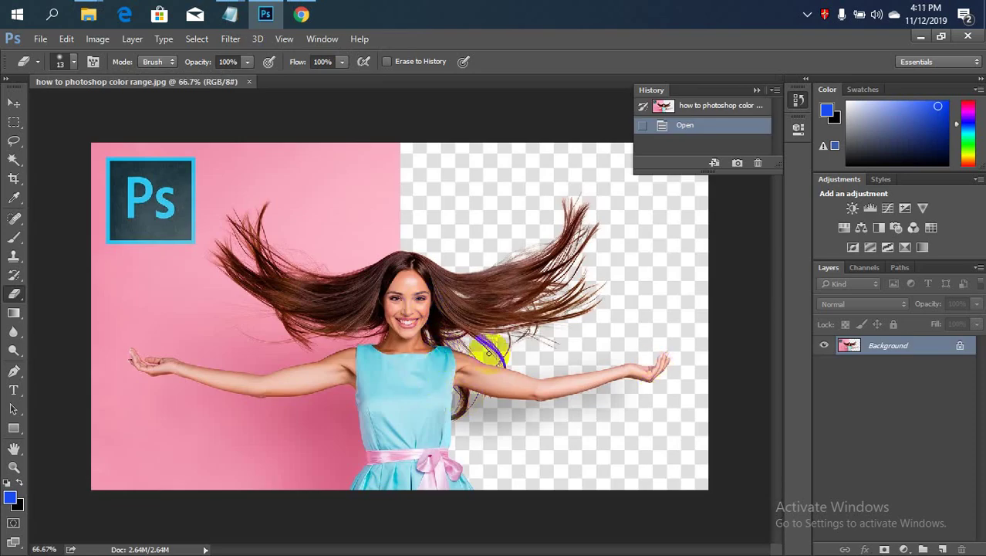
# - Convert the Background into Layer 0 and duplicate it as Layer 0 copy
pyautogui.doubleClick(949, 348)
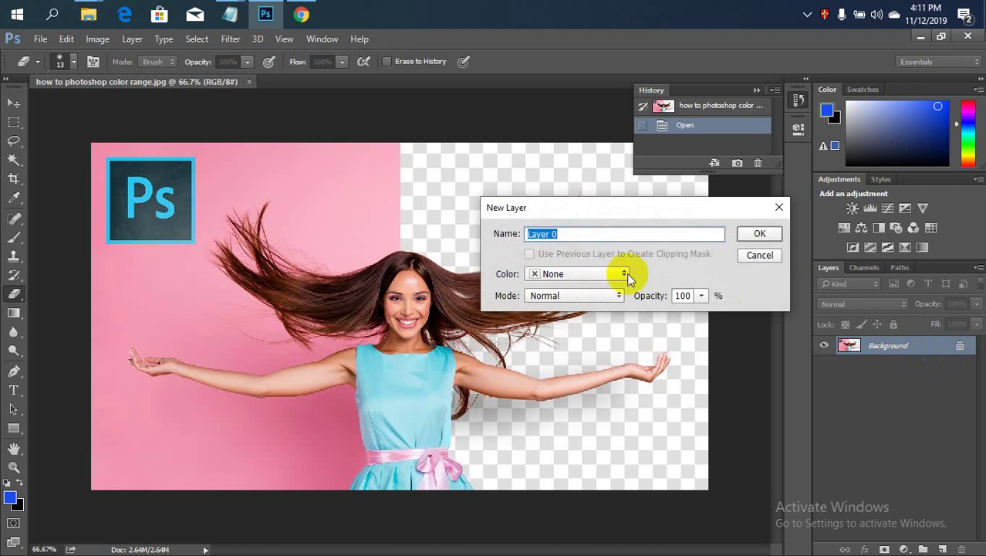
pyautogui.click(748, 236)
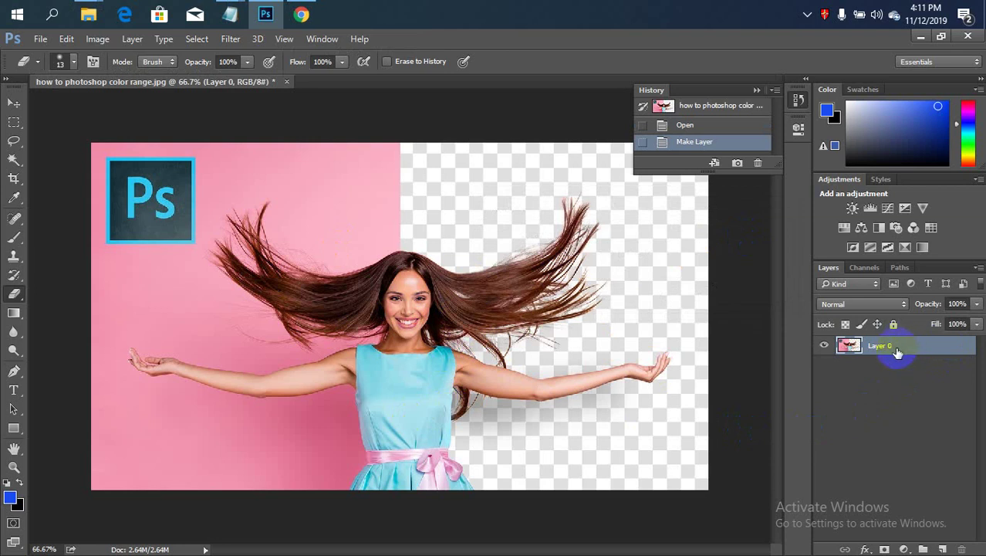
pyautogui.hotkey('ctrl', 'j')
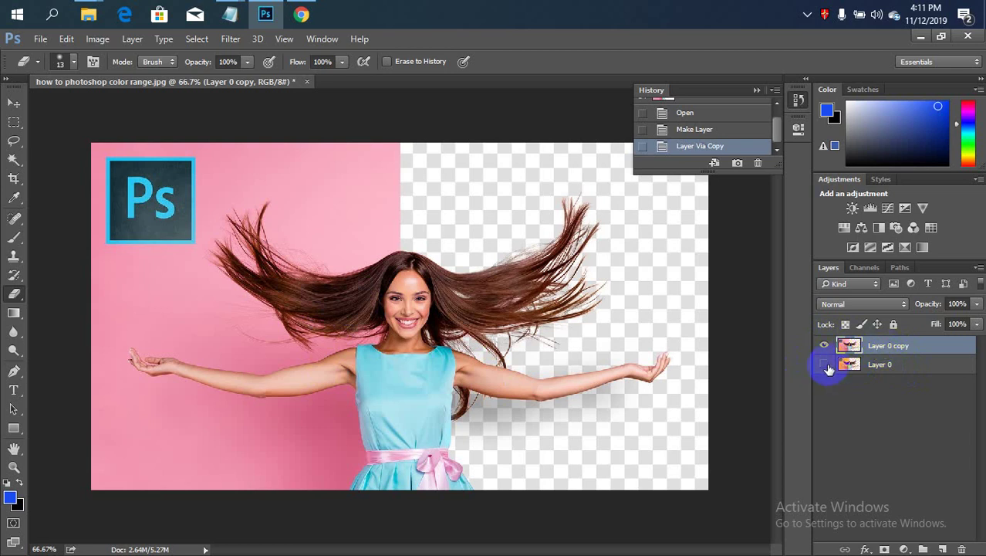
# - Set Layer 0 copy's Blend If white slider to 120 to drop out the pink
pyautogui.rightClick(896, 349)
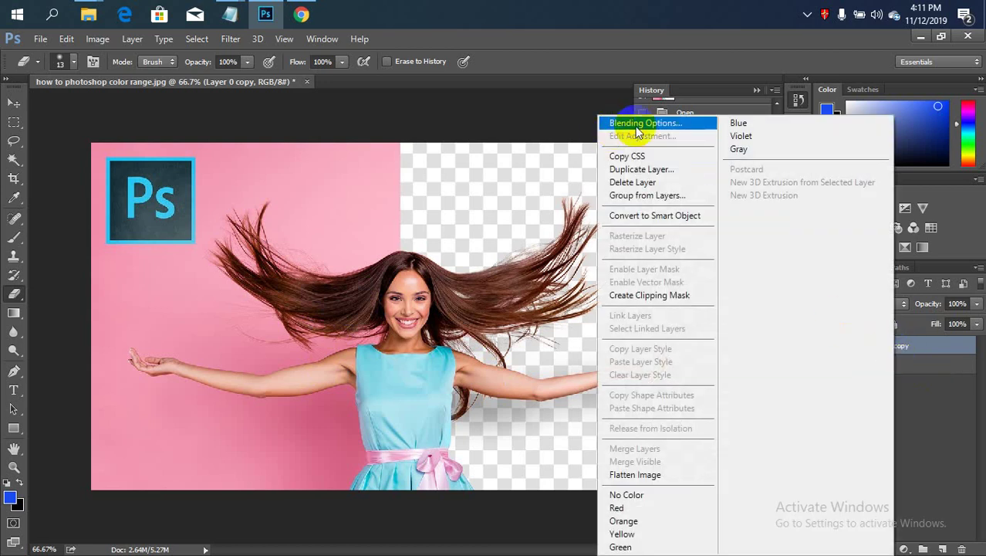
pyautogui.click(658, 126)
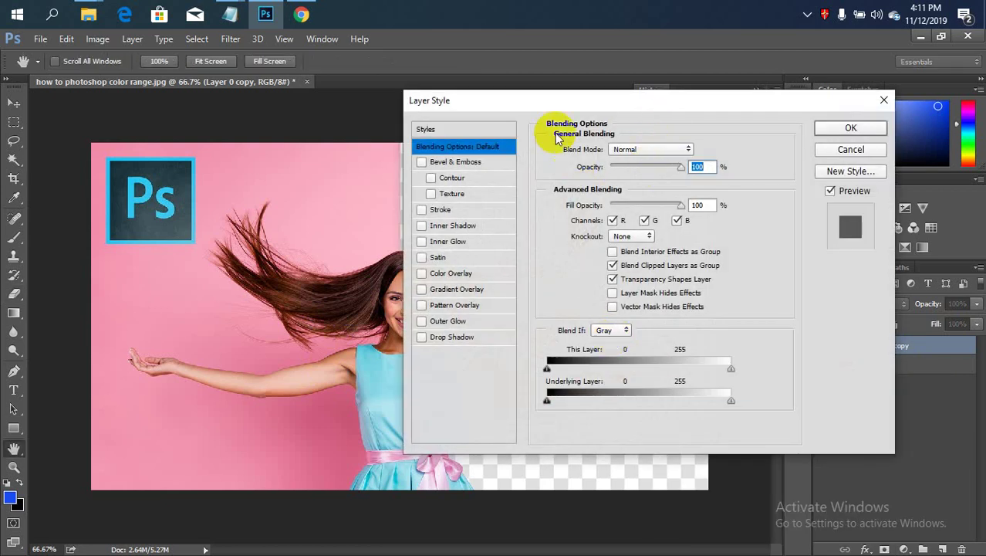
pyautogui.moveTo(543, 103); pyautogui.dragTo(719, 53)
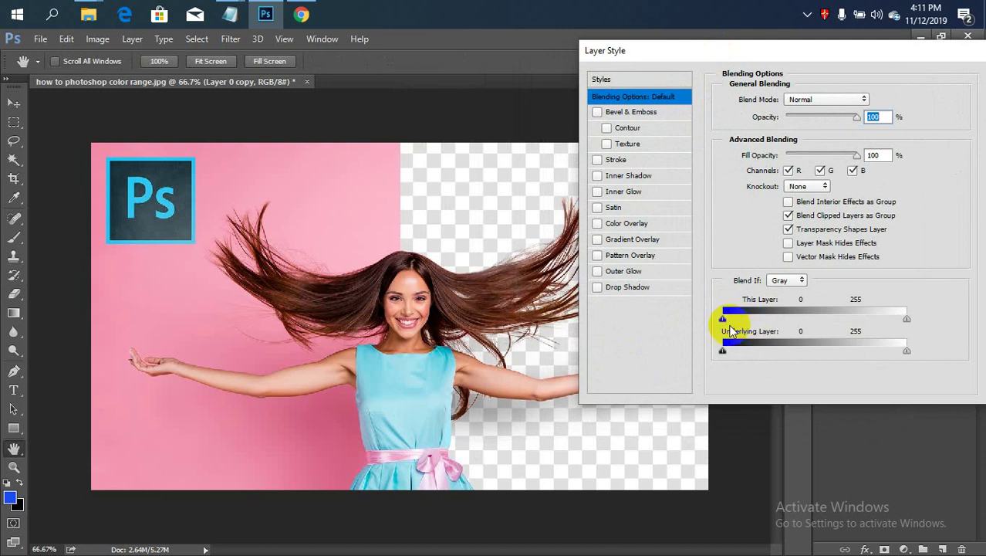
pyautogui.click(442, 322)
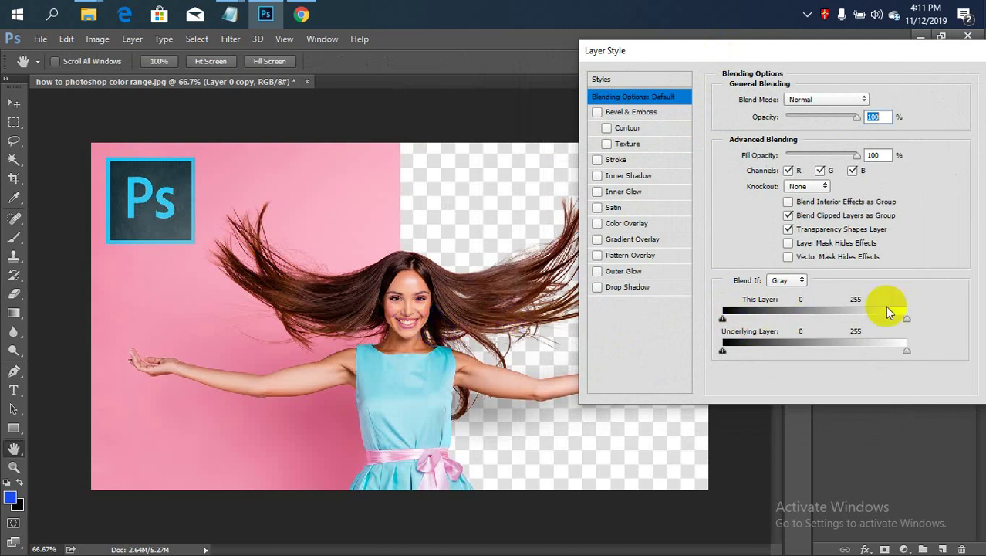
pyautogui.moveTo(907, 321); pyautogui.dragTo(788, 349)
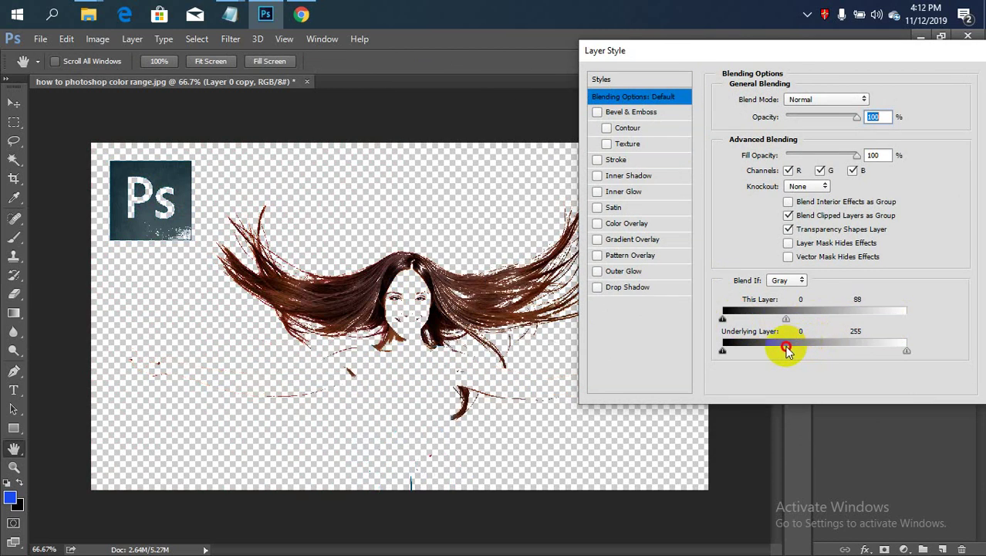
pyautogui.moveTo(792, 349)
pyautogui.mouseDown()
pyautogui.moveTo(811, 347)
pyautogui.moveTo(793, 348)
pyautogui.mouseUp()
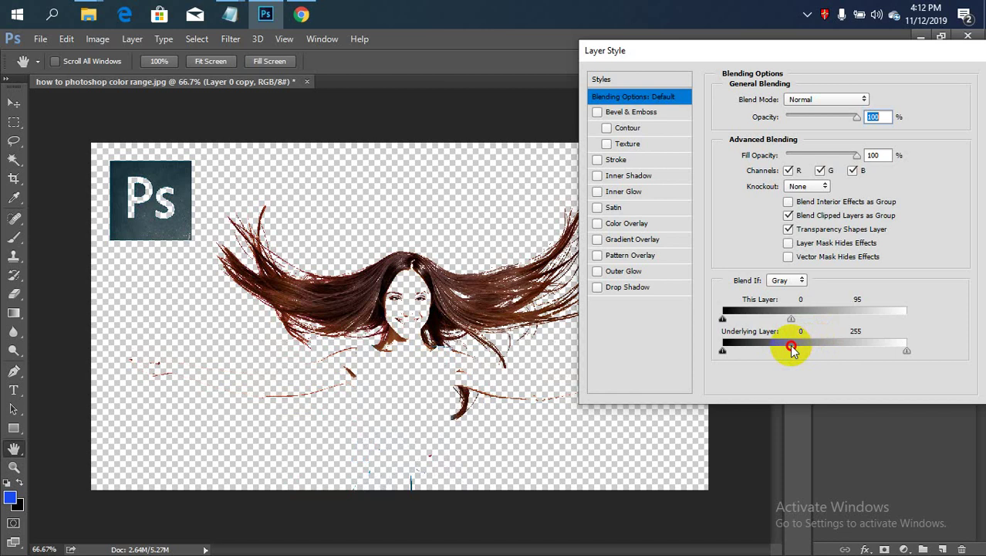
pyautogui.moveTo(797, 349); pyautogui.dragTo(811, 345)
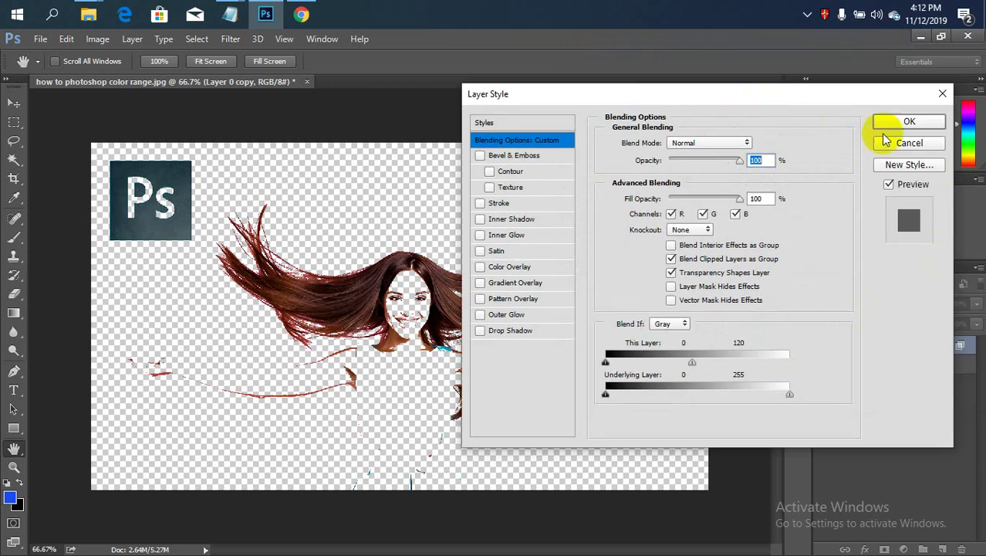
pyautogui.click(903, 122)
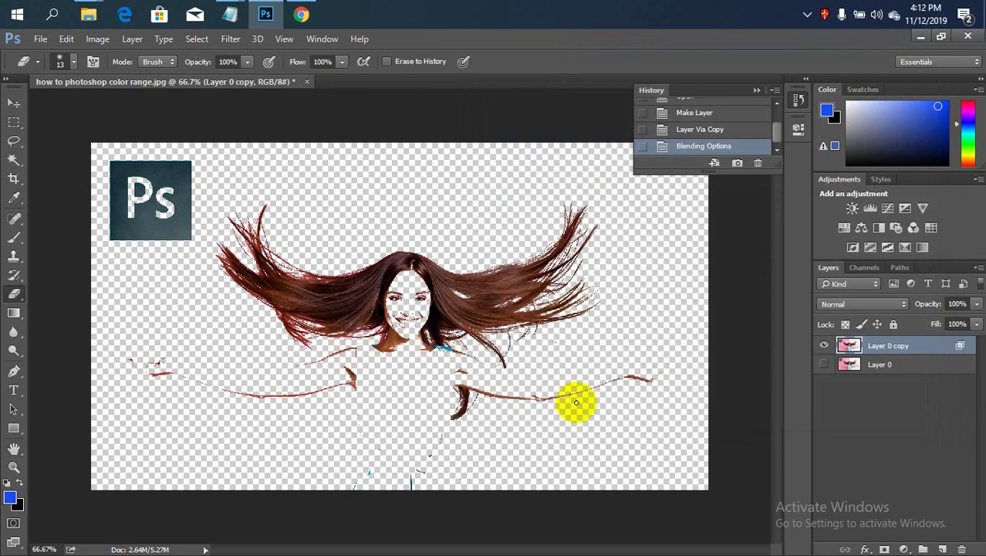
# - Show Layer 0 again and choose the Eraser with a 48 px, 0% hardness brush
pyautogui.click(910, 367)
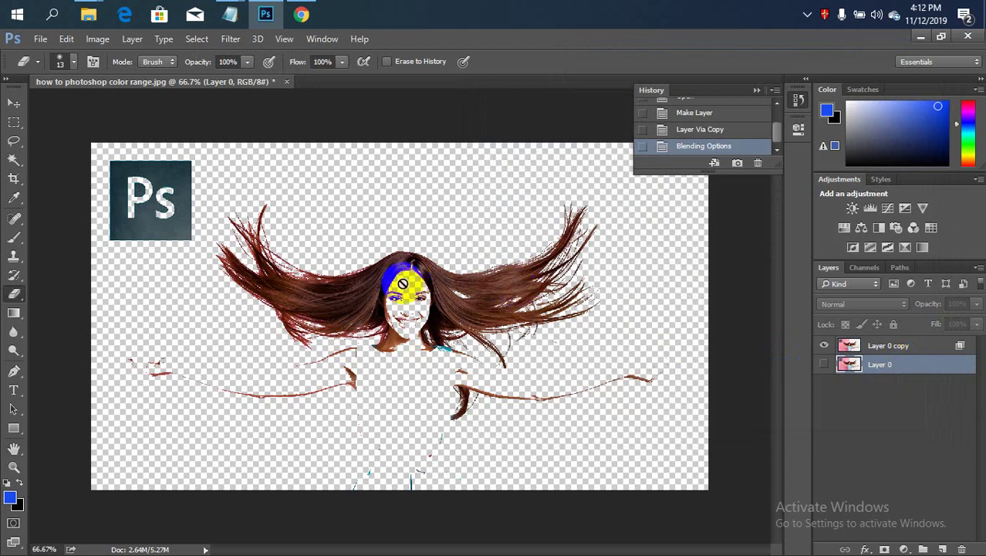
pyautogui.click(597, 327)
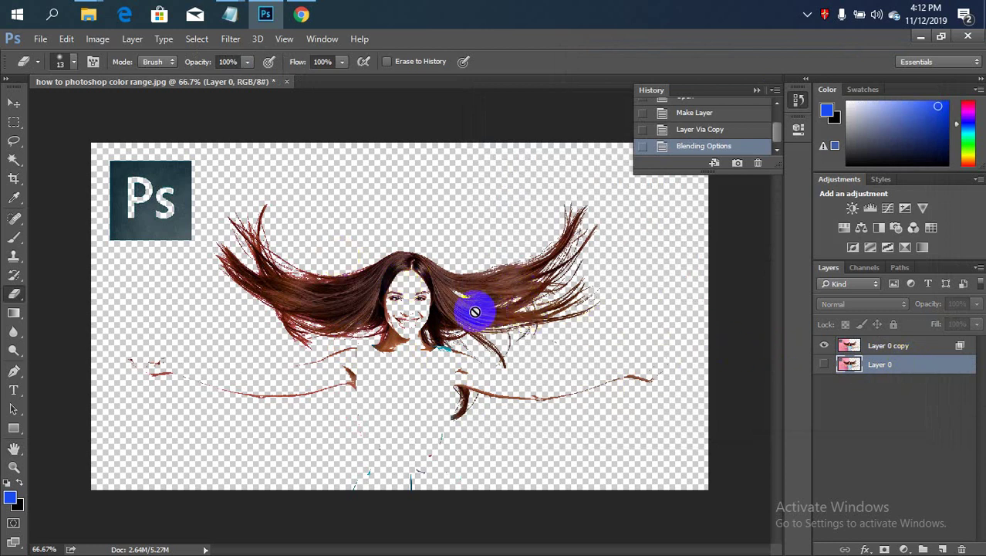
pyautogui.click(824, 365)
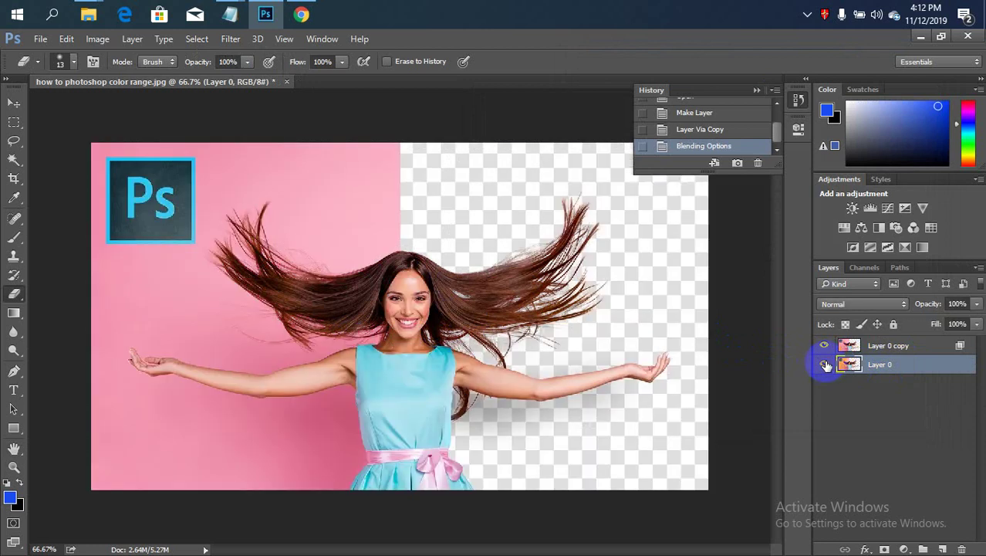
pyautogui.moveTo(547, 329); pyautogui.dragTo(326, 272)
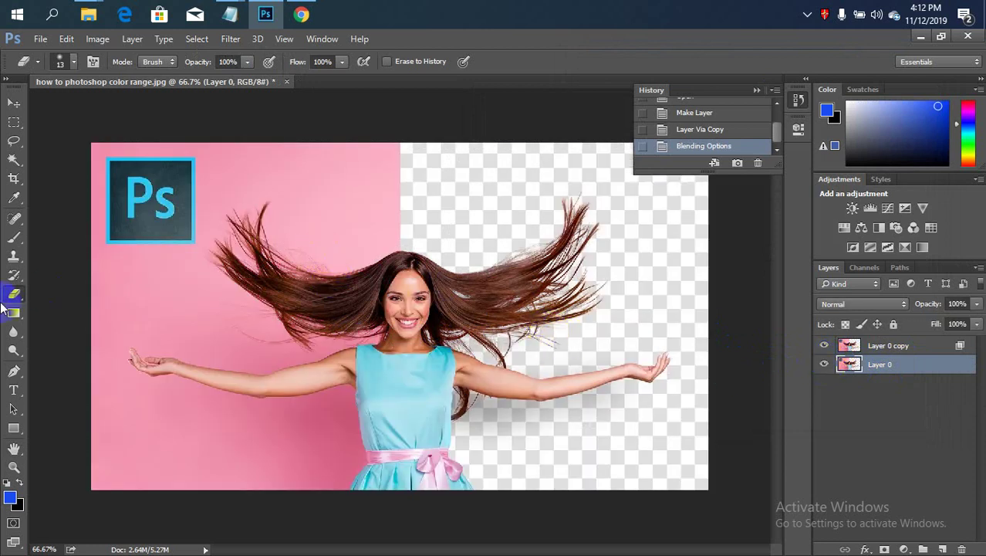
pyautogui.click(77, 290)
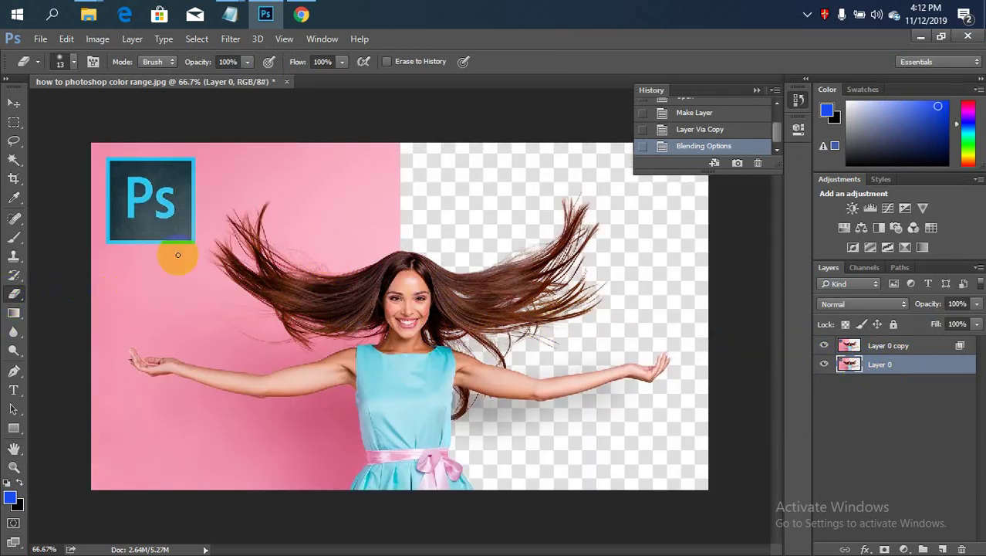
pyautogui.click(74, 63)
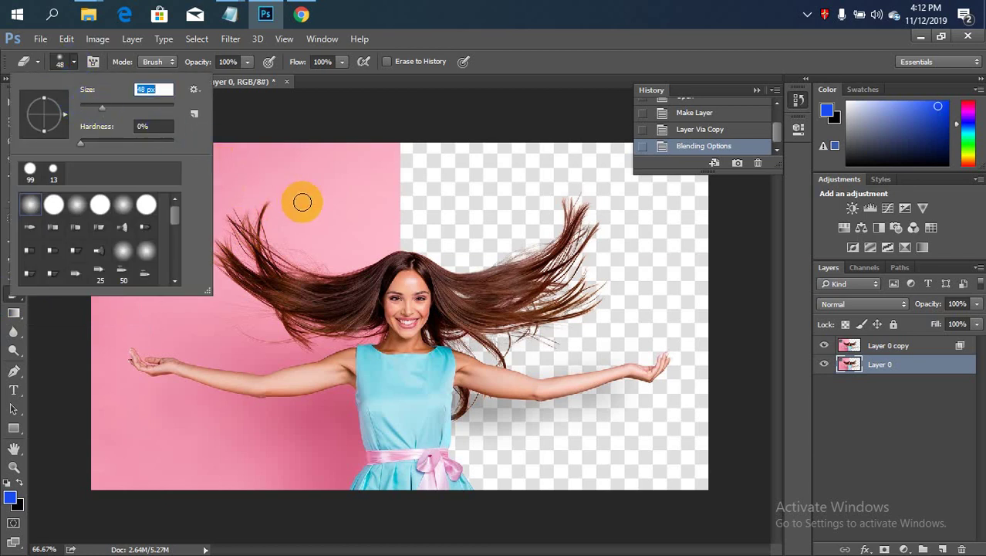
# - Erase the pink above and left of the hair and pale residue near the right hand
pyautogui.moveTo(391, 164)
pyautogui.mouseDown()
pyautogui.moveTo(396, 206)
pyautogui.moveTo(279, 257)
pyautogui.moveTo(247, 213)
pyautogui.moveTo(301, 242)
pyautogui.moveTo(279, 232)
pyautogui.moveTo(273, 212)
pyautogui.moveTo(343, 220)
pyautogui.moveTo(319, 255)
pyautogui.moveTo(390, 170)
pyautogui.moveTo(354, 178)
pyautogui.moveTo(385, 154)
pyautogui.moveTo(235, 179)
pyautogui.moveTo(374, 145)
pyautogui.moveTo(286, 202)
pyautogui.moveTo(358, 197)
pyautogui.moveTo(299, 154)
pyautogui.mouseUp()
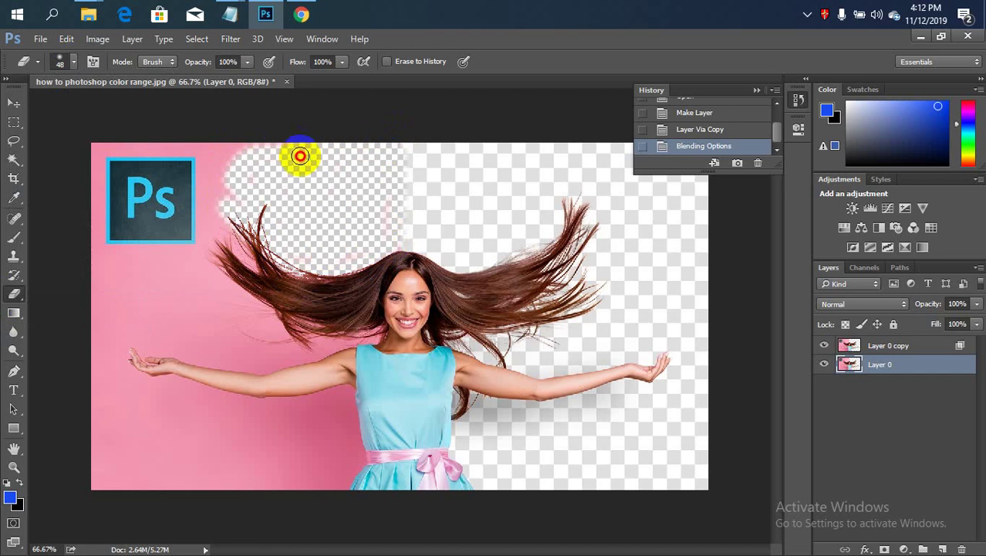
pyautogui.moveTo(323, 311); pyautogui.dragTo(360, 318)
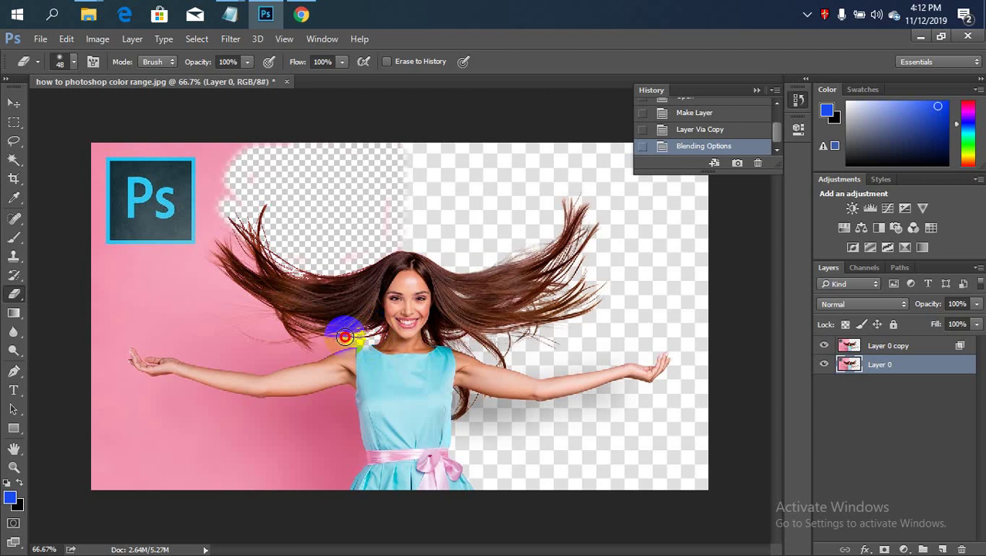
pyautogui.moveTo(337, 342)
pyautogui.mouseDown()
pyautogui.moveTo(312, 343)
pyautogui.moveTo(315, 323)
pyautogui.moveTo(199, 276)
pyautogui.moveTo(240, 276)
pyautogui.moveTo(220, 264)
pyautogui.moveTo(209, 215)
pyautogui.moveTo(286, 331)
pyautogui.moveTo(469, 275)
pyautogui.moveTo(448, 327)
pyautogui.moveTo(473, 341)
pyautogui.moveTo(459, 333)
pyautogui.moveTo(483, 331)
pyautogui.moveTo(501, 346)
pyautogui.moveTo(518, 316)
pyautogui.moveTo(571, 280)
pyautogui.moveTo(577, 213)
pyautogui.moveTo(532, 242)
pyautogui.moveTo(493, 243)
pyautogui.moveTo(487, 261)
pyautogui.moveTo(442, 242)
pyautogui.moveTo(447, 258)
pyautogui.moveTo(595, 260)
pyautogui.moveTo(583, 209)
pyautogui.moveTo(451, 242)
pyautogui.moveTo(469, 205)
pyautogui.moveTo(501, 188)
pyautogui.moveTo(707, 175)
pyautogui.moveTo(723, 148)
pyautogui.moveTo(587, 169)
pyautogui.moveTo(587, 190)
pyautogui.moveTo(623, 183)
pyautogui.moveTo(427, 200)
pyautogui.moveTo(425, 219)
pyautogui.moveTo(732, 260)
pyautogui.moveTo(588, 227)
pyautogui.moveTo(672, 212)
pyautogui.moveTo(693, 227)
pyautogui.moveTo(513, 357)
pyautogui.moveTo(569, 370)
pyautogui.moveTo(545, 363)
pyautogui.moveTo(575, 347)
pyautogui.moveTo(594, 311)
pyautogui.moveTo(618, 336)
pyautogui.moveTo(687, 308)
pyautogui.moveTo(703, 419)
pyautogui.moveTo(529, 419)
pyautogui.moveTo(452, 396)
pyautogui.moveTo(473, 462)
pyautogui.moveTo(509, 416)
pyautogui.moveTo(641, 394)
pyautogui.moveTo(632, 408)
pyautogui.moveTo(550, 439)
pyautogui.moveTo(564, 474)
pyautogui.moveTo(502, 490)
pyautogui.moveTo(654, 467)
pyautogui.mouseUp()
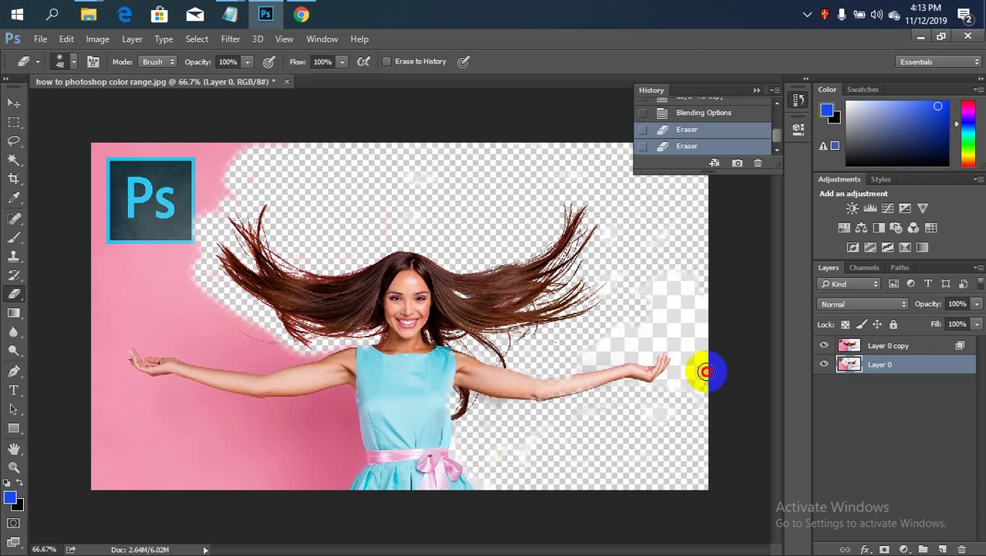
pyautogui.moveTo(693, 485); pyautogui.dragTo(695, 363)
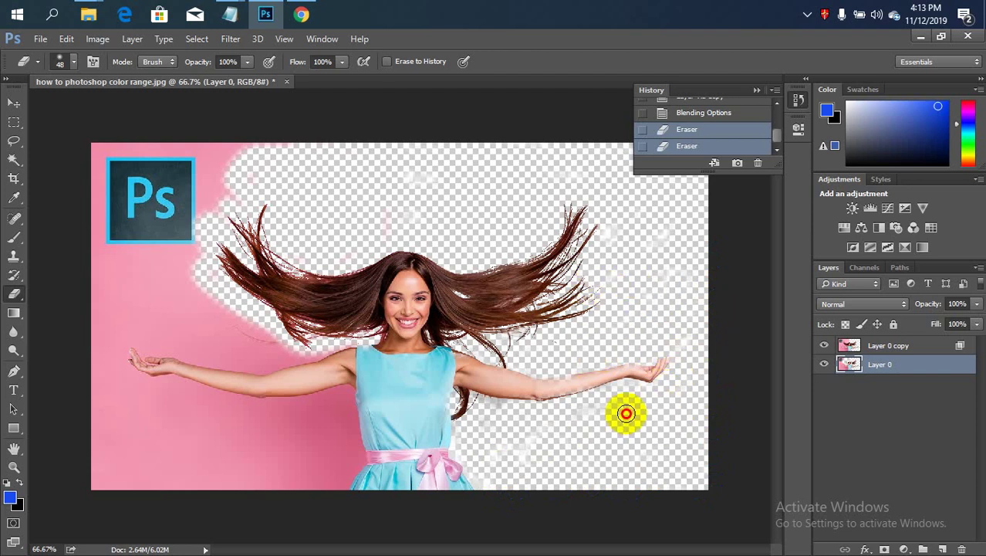
pyautogui.click(591, 412)
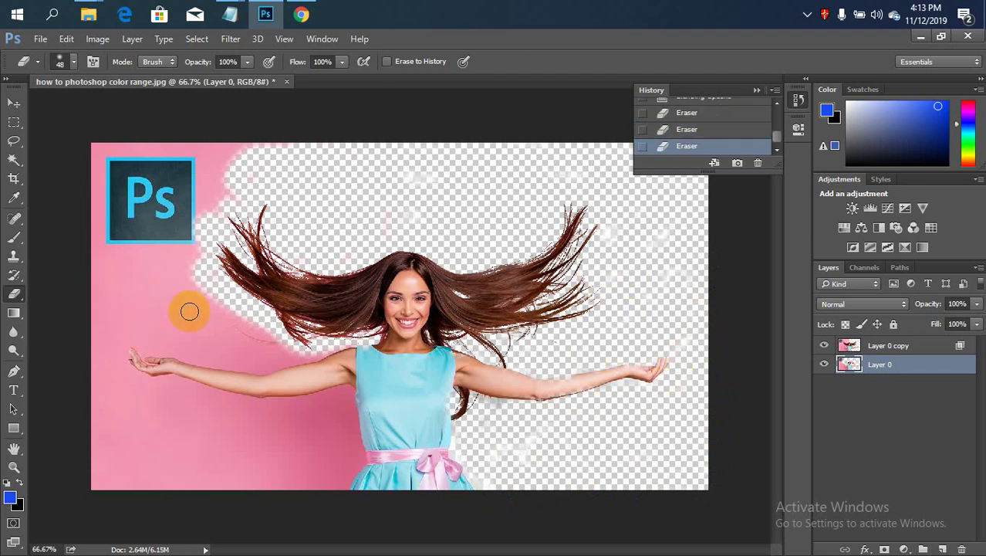
pyautogui.click(255, 307)
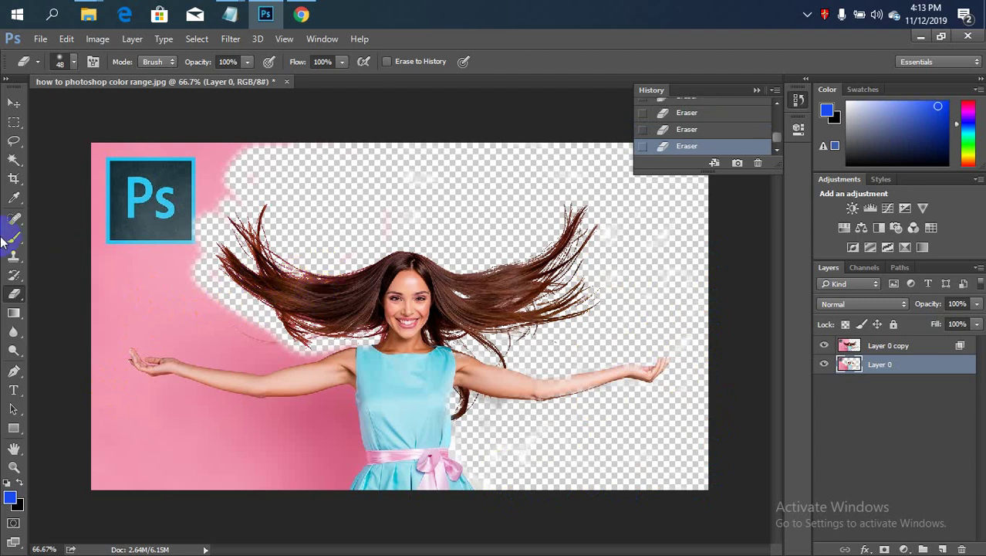
# - Magic Wand-delete the pink around the left arm, undoing an accidental layer deletion
pyautogui.click(16, 165)
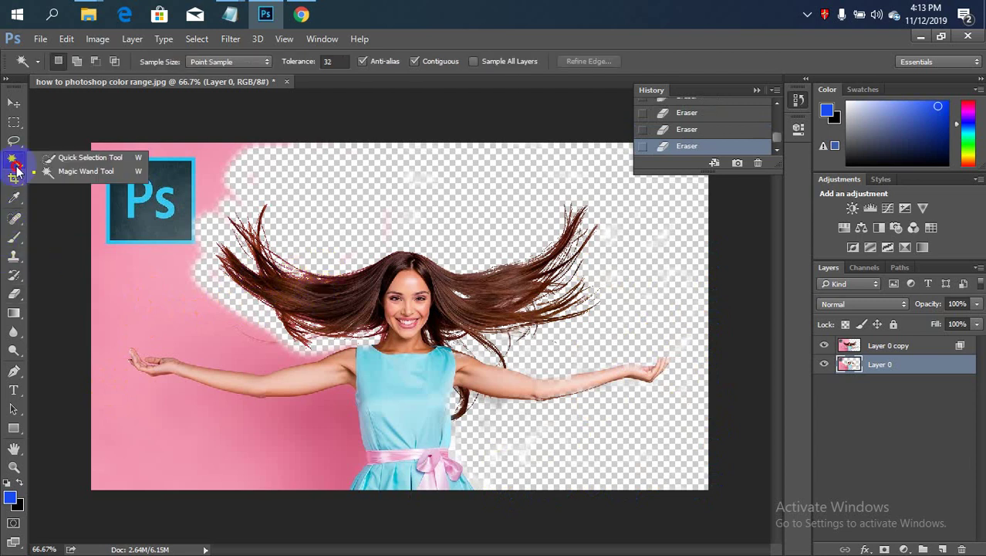
pyautogui.click(141, 318)
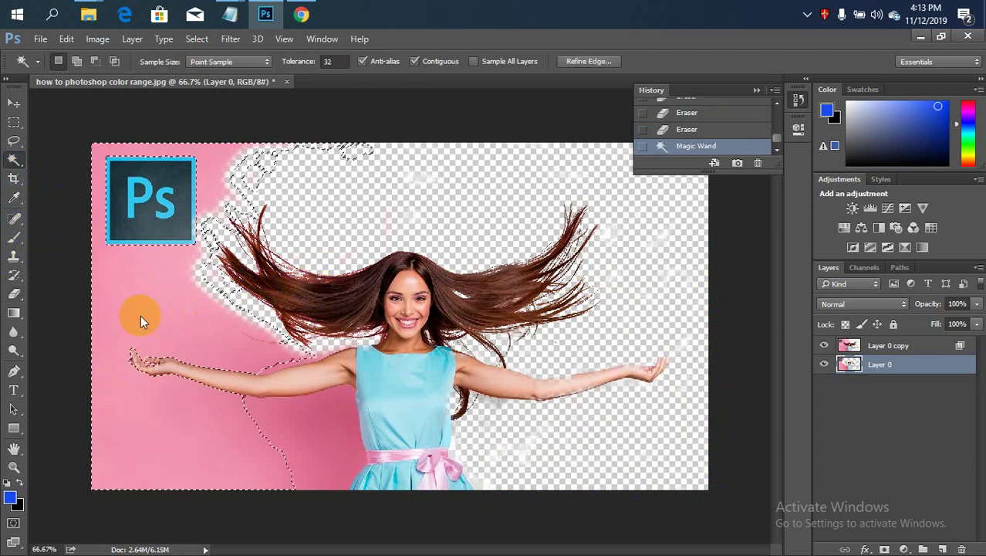
pyautogui.press('Delete')
pyautogui.click(247, 421)
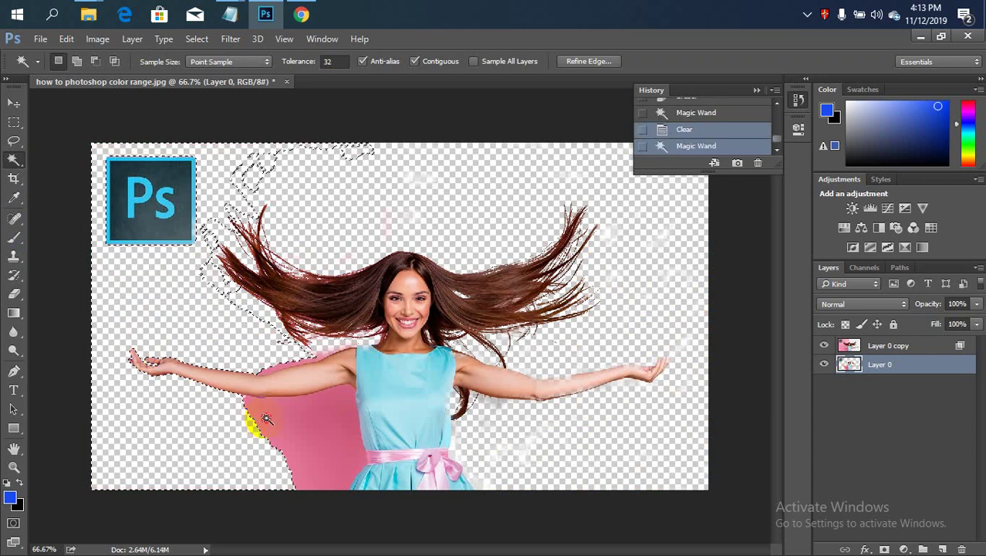
pyautogui.click(287, 426)
pyautogui.press('Delete')
pyautogui.click(287, 370)
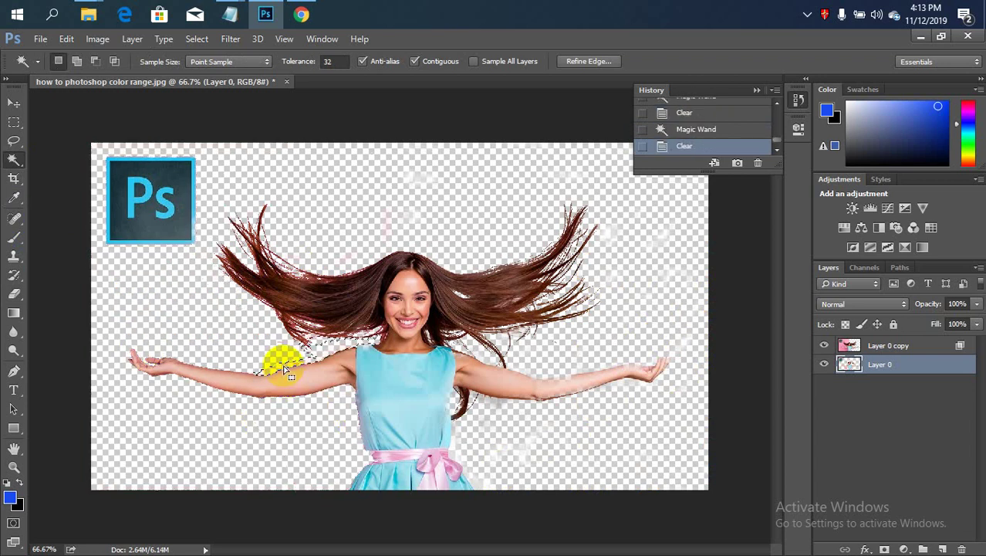
pyautogui.click(513, 423)
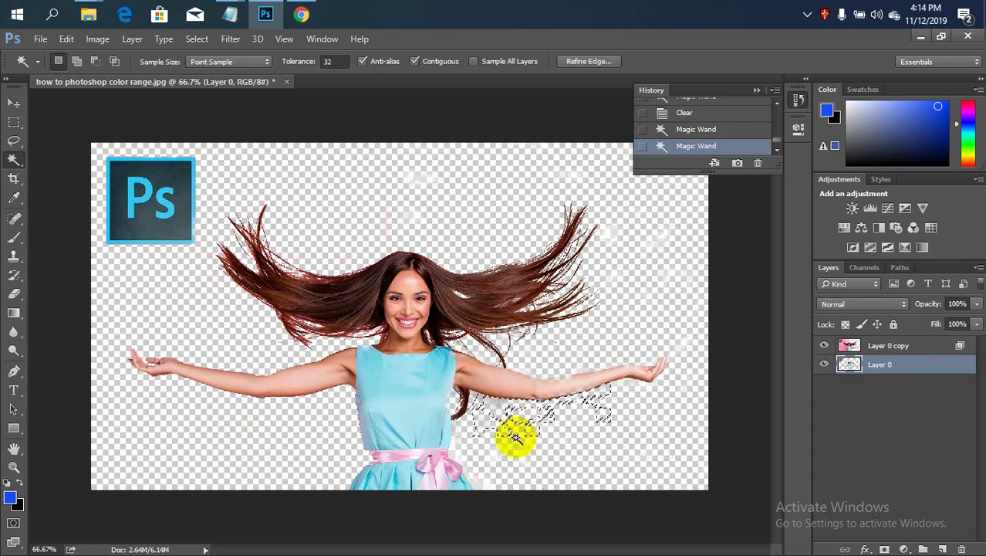
pyautogui.press('Delete')
pyautogui.click(488, 436)
pyautogui.hotkey('ctrl', 'd')
pyautogui.press('Delete')
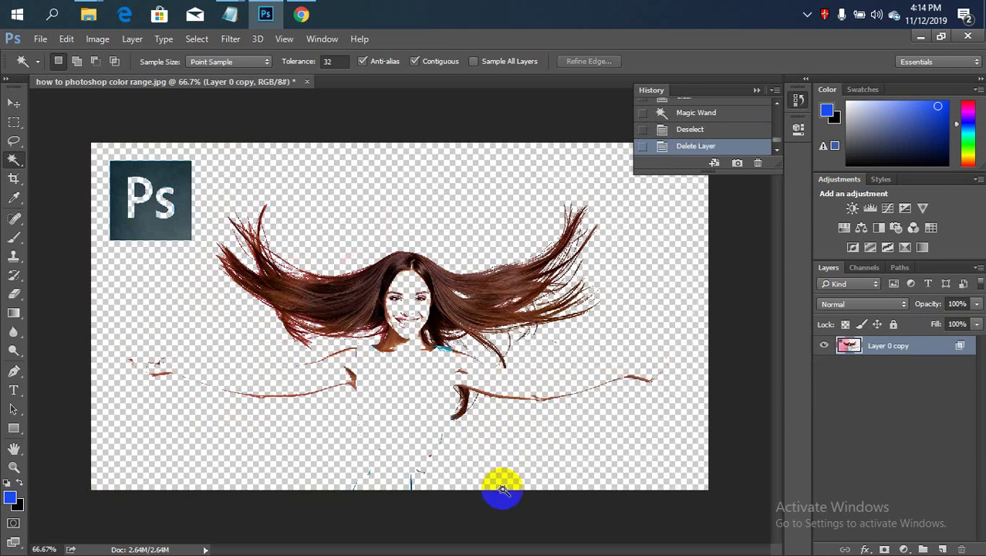
pyautogui.hotkey('ctrl', 'z')
# - Delete the leftover specks on the right, then step back in History to restore Layer 0
pyautogui.click(518, 456)
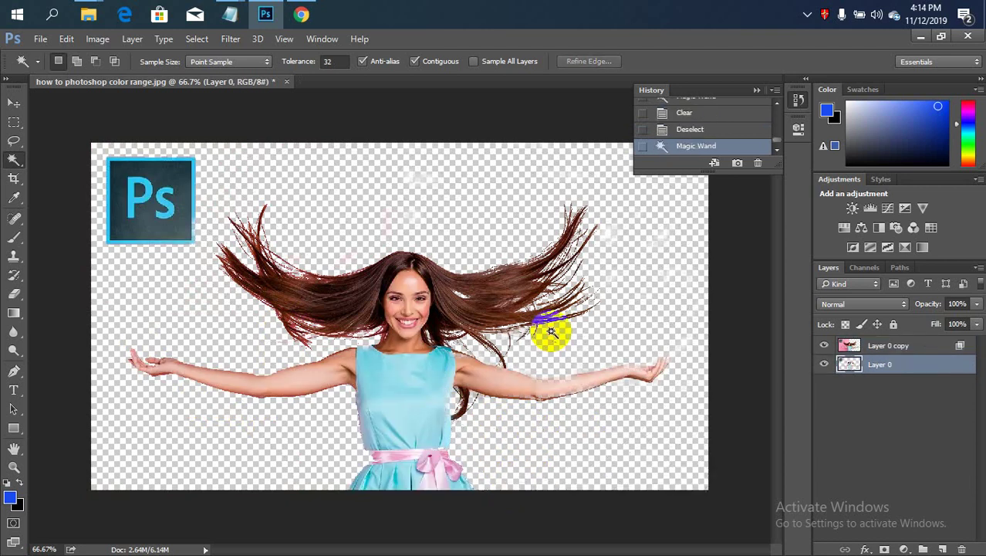
pyautogui.click(652, 301)
pyautogui.click(629, 281)
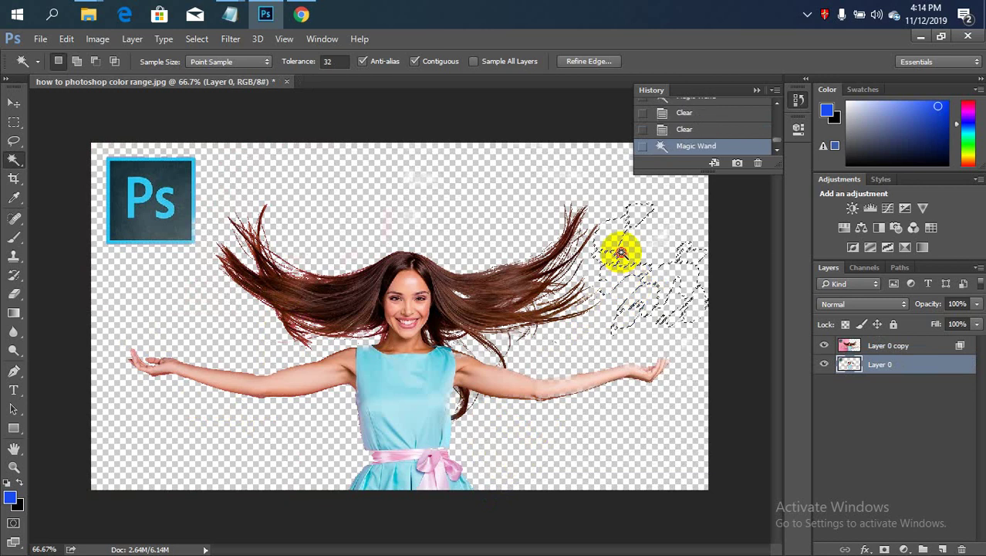
pyautogui.press('Delete')
pyautogui.press('Delete')
pyautogui.hotkey('ctrl', 'd')
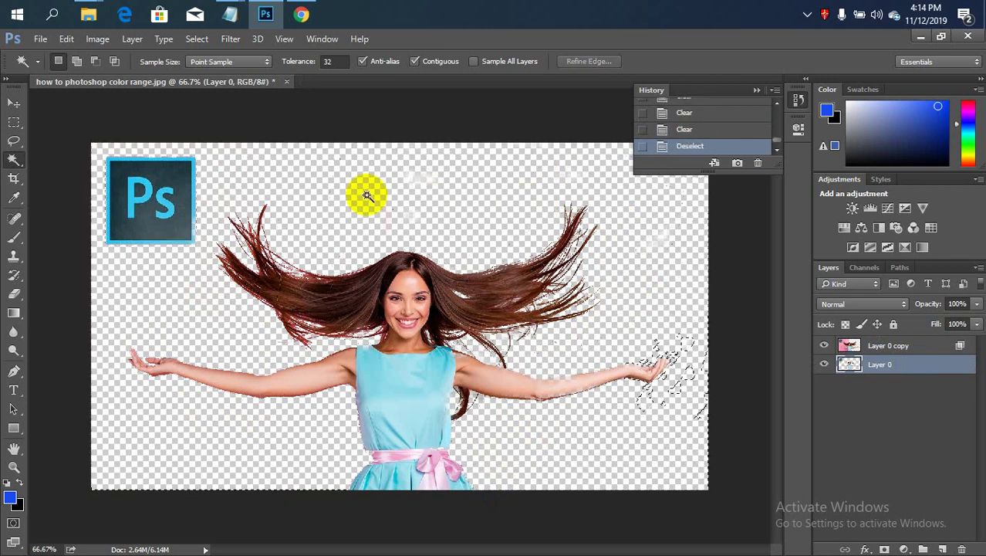
pyautogui.press('Delete')
pyautogui.click(355, 202)
pyautogui.press('Delete')
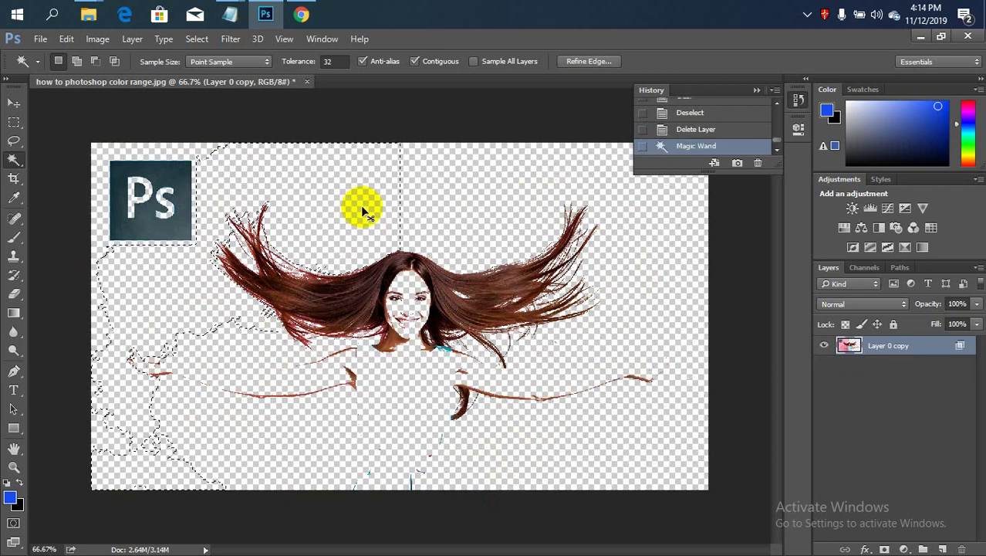
pyautogui.click(697, 128)
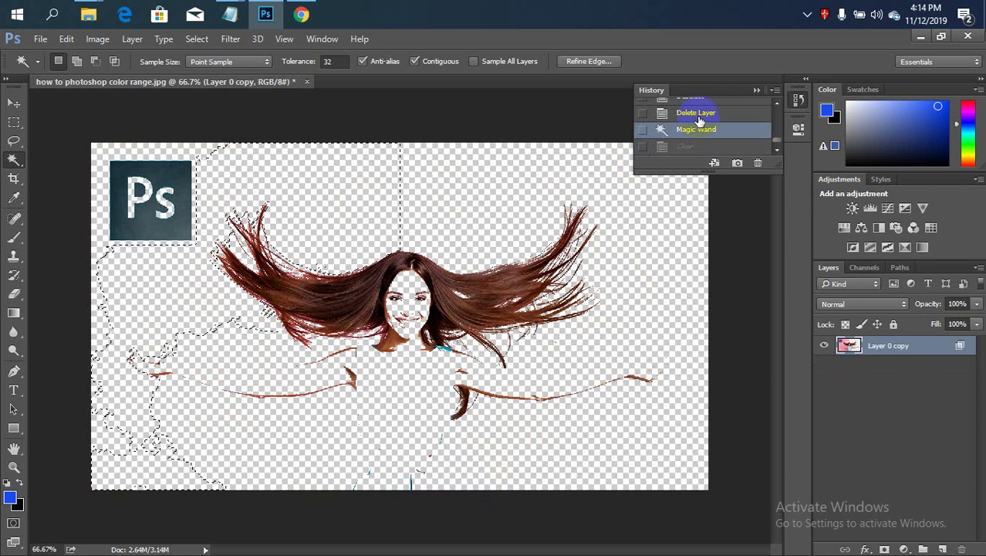
pyautogui.click(697, 114)
pyautogui.click(703, 115)
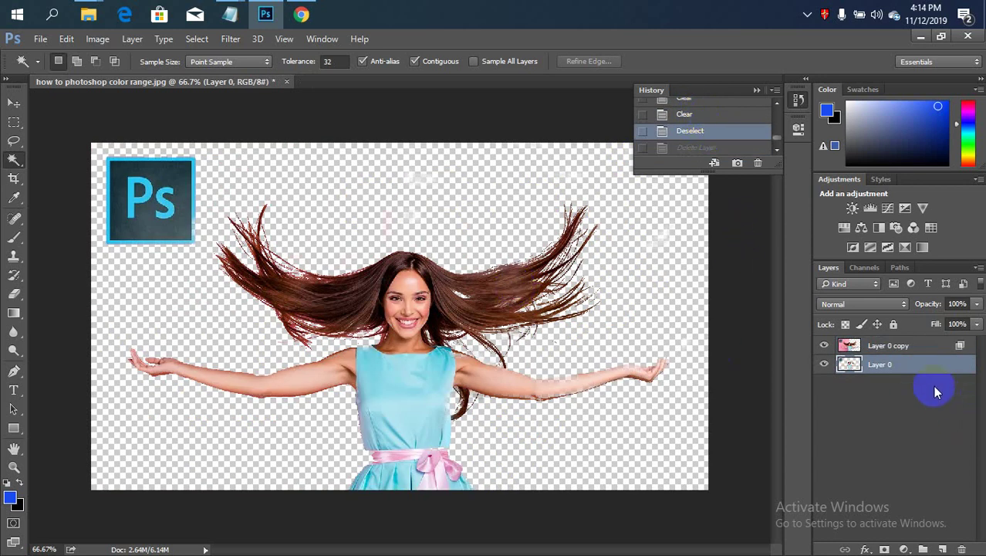
# - Group Layer 0 and Layer 0 copy into Group 1 and add an empty Layer 1
pyautogui.keyDown('ctrl'); pyautogui.click(907, 352); pyautogui.keyUp('ctrl')
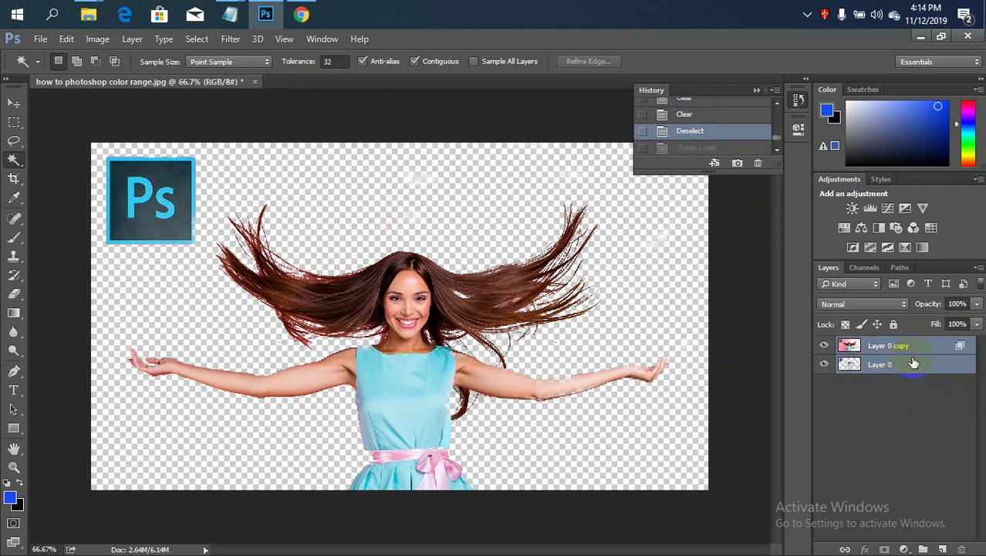
pyautogui.click(917, 368)
pyautogui.keyDown('ctrl'); pyautogui.click(911, 345); pyautogui.keyUp('ctrl')
pyautogui.hotkey('ctrl', 'g')
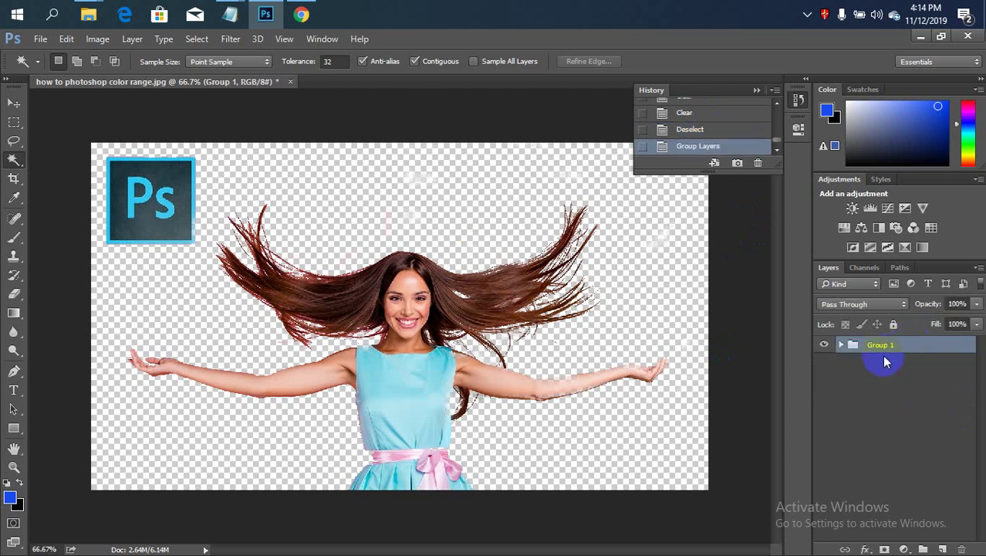
pyautogui.click(903, 366)
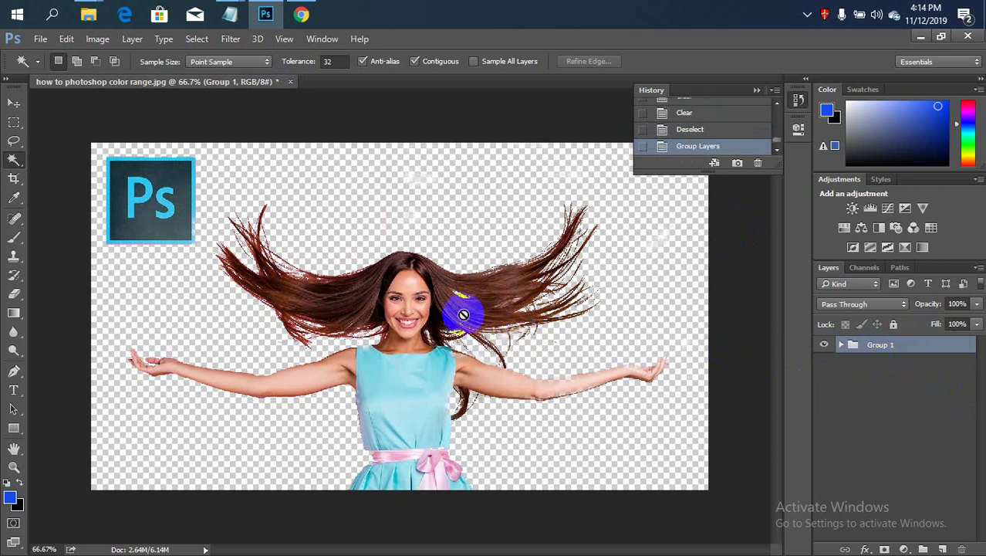
pyautogui.click(942, 547)
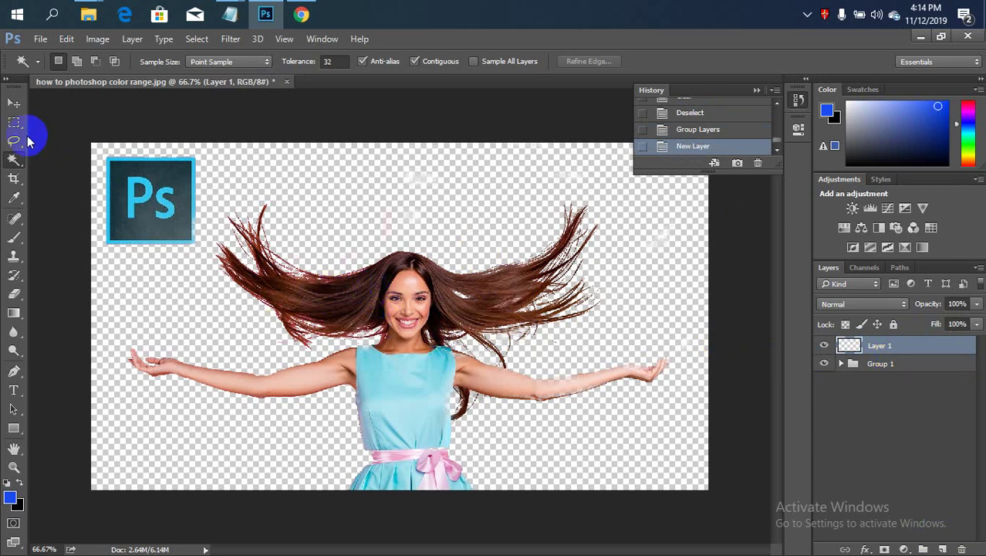
# - Fill Layer 1 with the blue colour and move it below Group 1
pyautogui.click(13, 122)
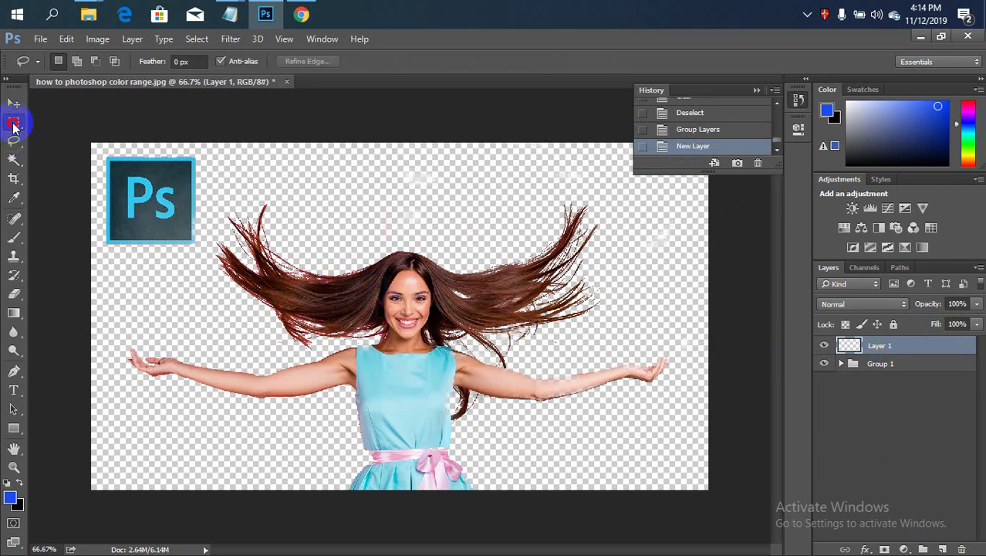
pyautogui.click(14, 494)
pyautogui.click(796, 270)
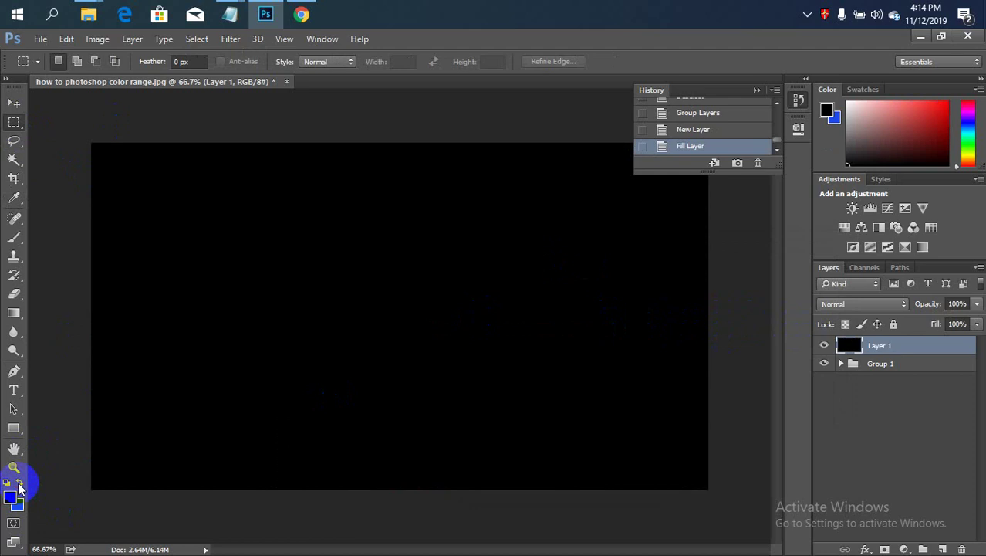
pyautogui.hotkey('ctrl', 'BackSpace')
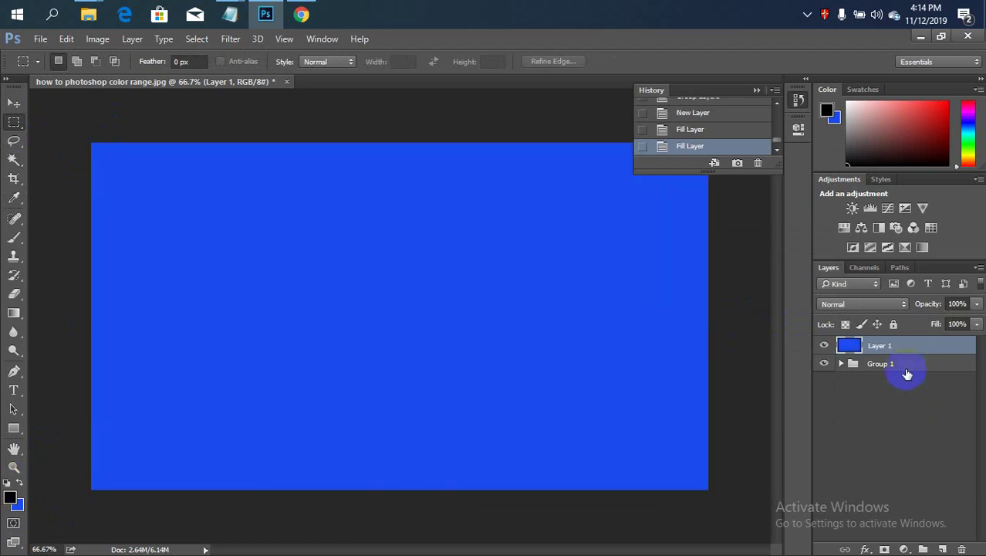
pyautogui.moveTo(902, 364); pyautogui.dragTo(904, 345)
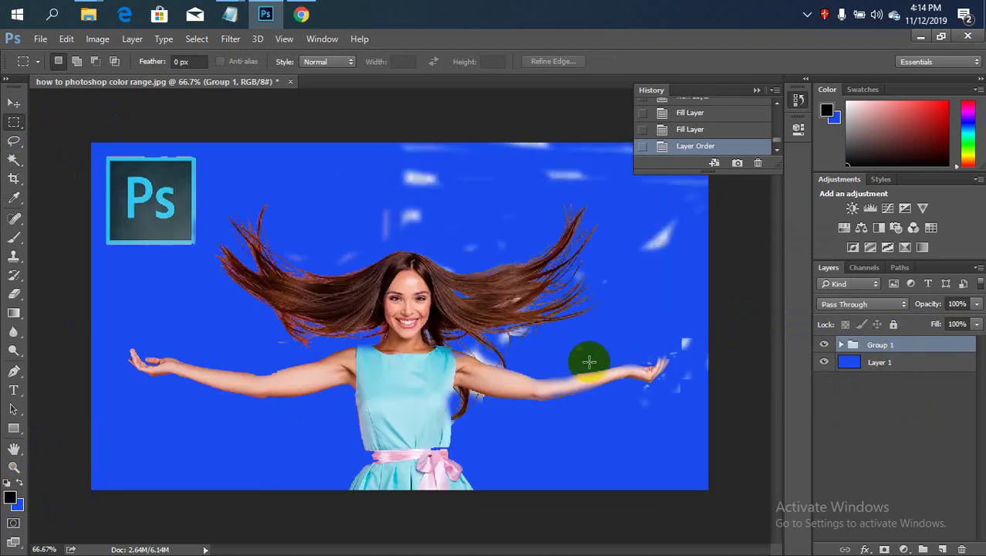
# - Zoom in and out to inspect the cut-out edges for leftover pale specks
pyautogui.scroll(3, 459, 309)
pyautogui.scroll(2, 460, 308)
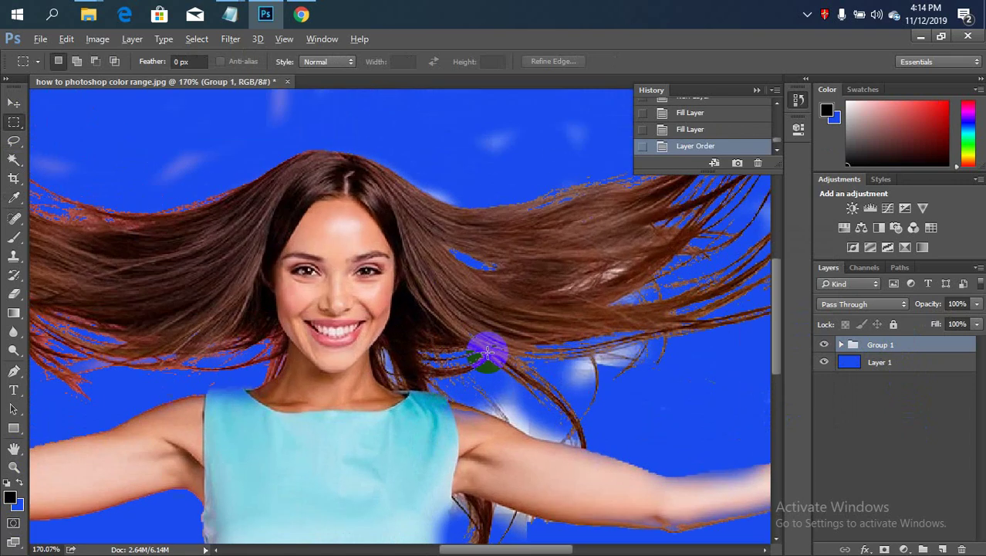
pyautogui.scroll(-3, 384, 357)
pyautogui.scroll(-2, 376, 330)
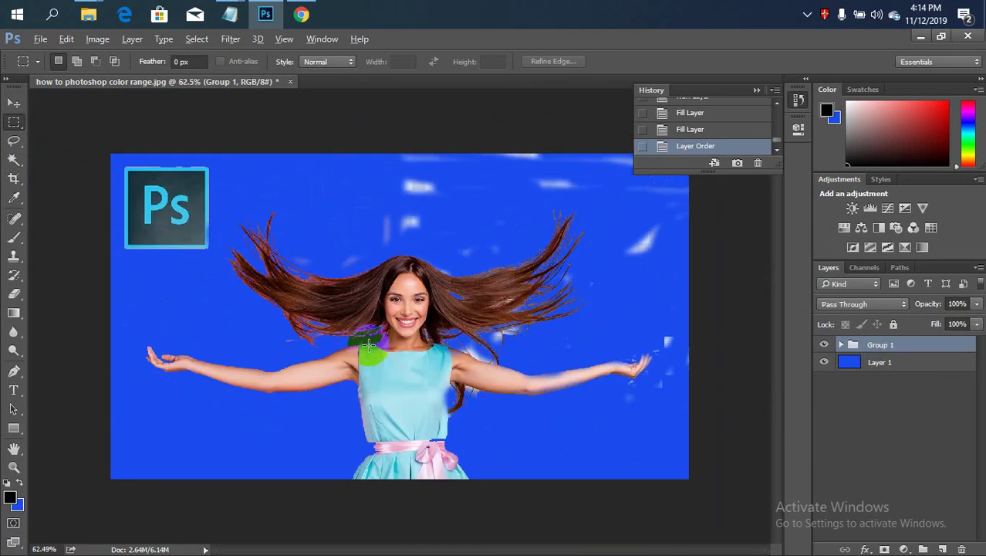
pyautogui.scroll(1, 555, 171)
pyautogui.scroll(1, 685, 215)
pyautogui.scroll(1, 612, 430)
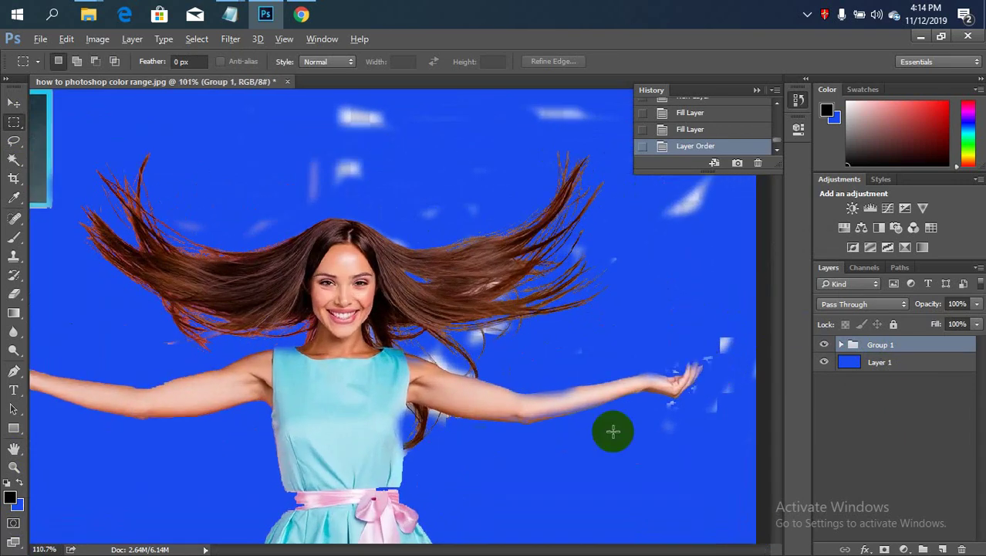
pyautogui.scroll(1, 480, 430)
pyautogui.scroll(1, 516, 418)
pyautogui.scroll(-2, 532, 426)
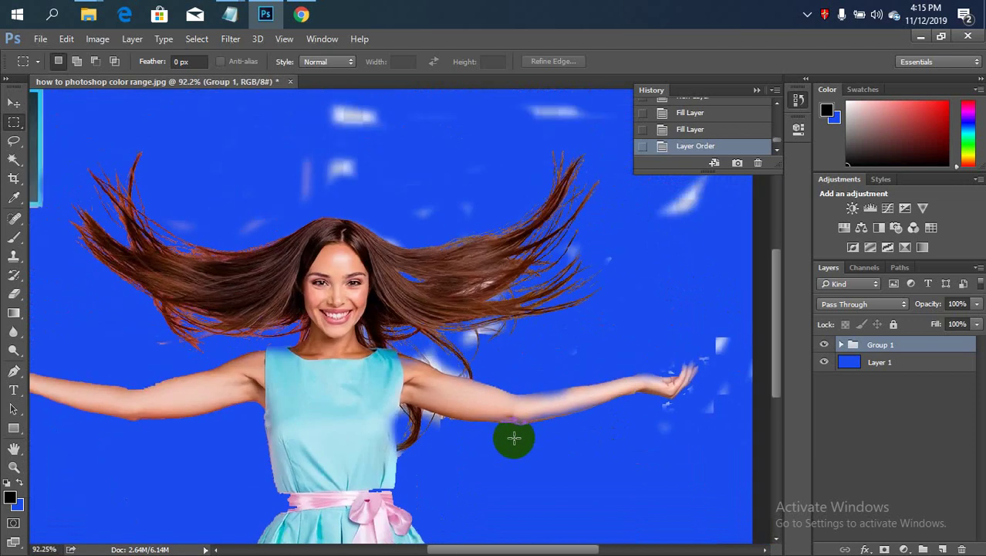
pyautogui.scroll(-1, 513, 438)
pyautogui.scroll(-1, 286, 287)
pyautogui.scroll(-1, 370, 232)
pyautogui.scroll(1, 401, 212)
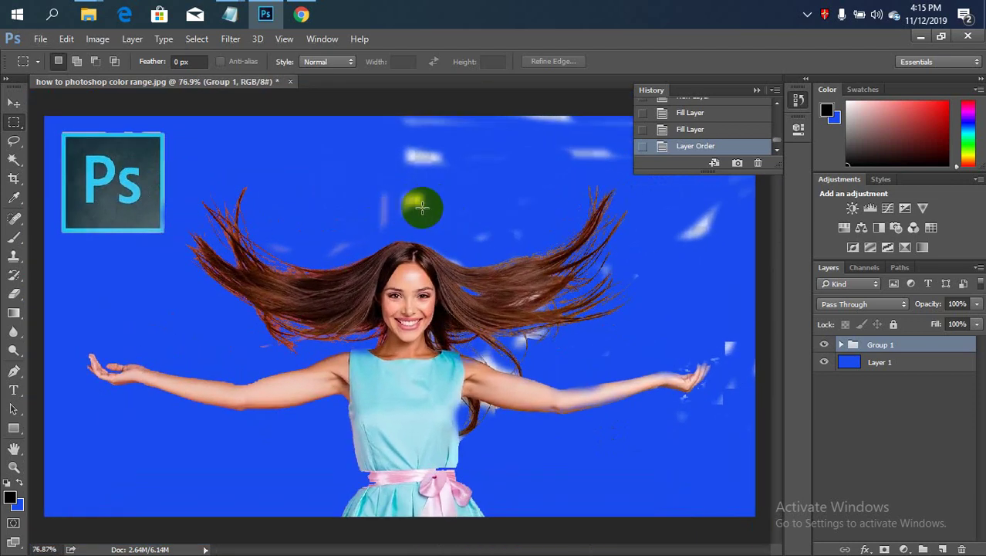
pyautogui.scroll(-2, 247, 297)
pyautogui.scroll(1, 427, 176)
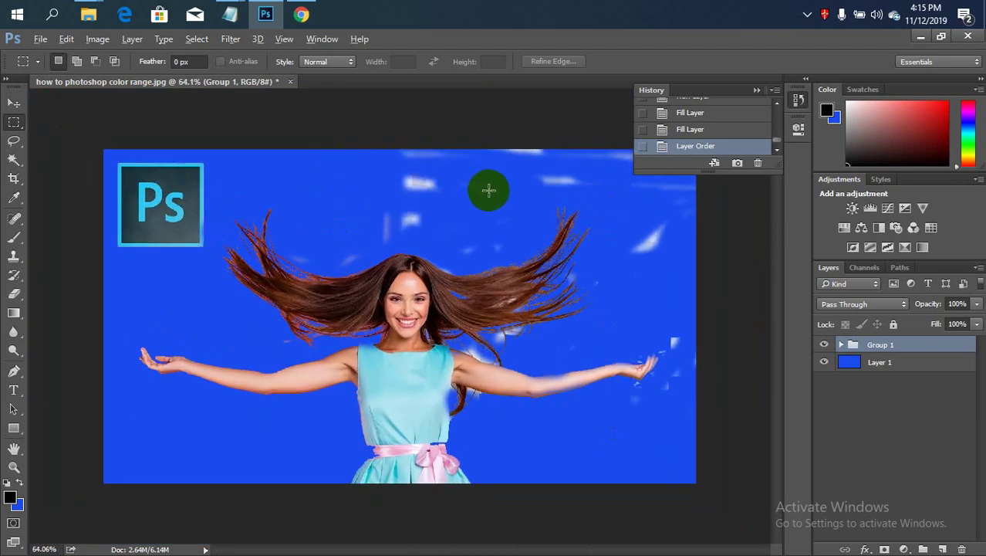
# - Expand Group 1 and delete the white specks above the woman's head from Layer 0
pyautogui.click(843, 345)
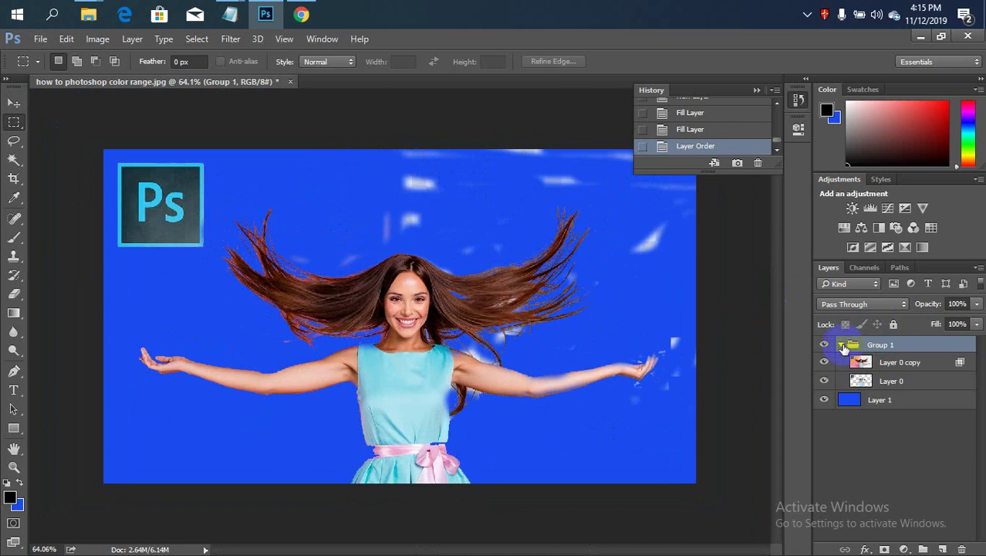
pyautogui.click(889, 366)
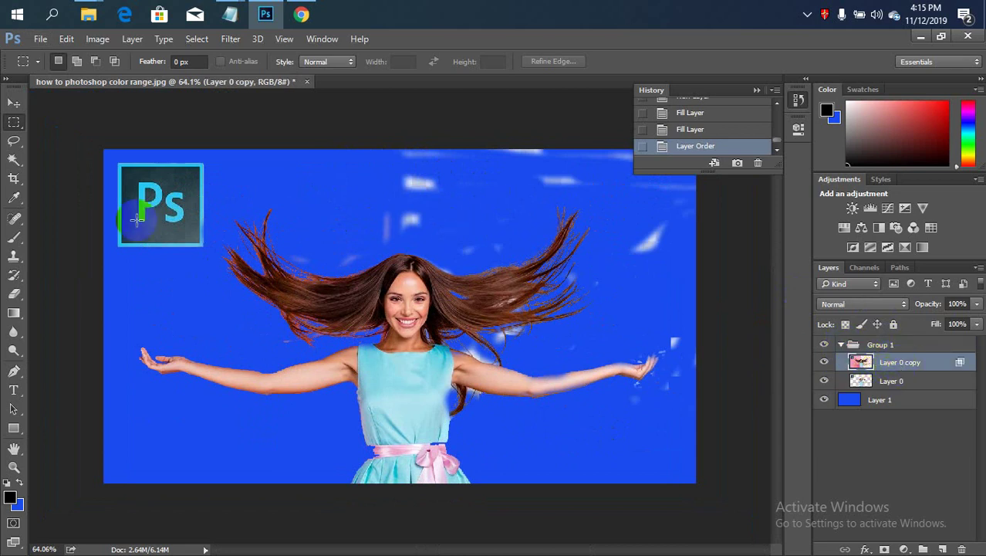
pyautogui.moveTo(347, 150); pyautogui.dragTo(501, 260)
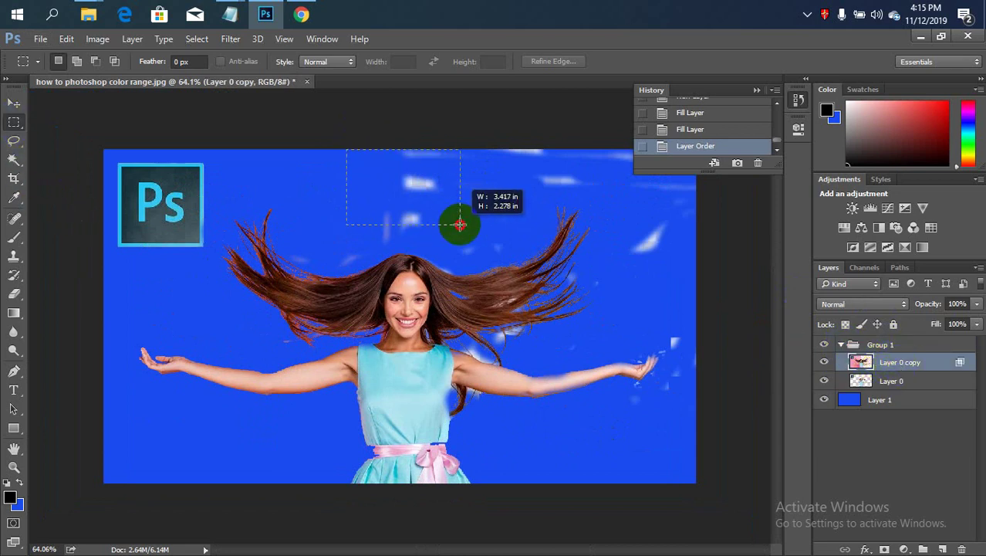
pyautogui.click(437, 218)
pyautogui.moveTo(358, 137); pyautogui.dragTo(497, 242)
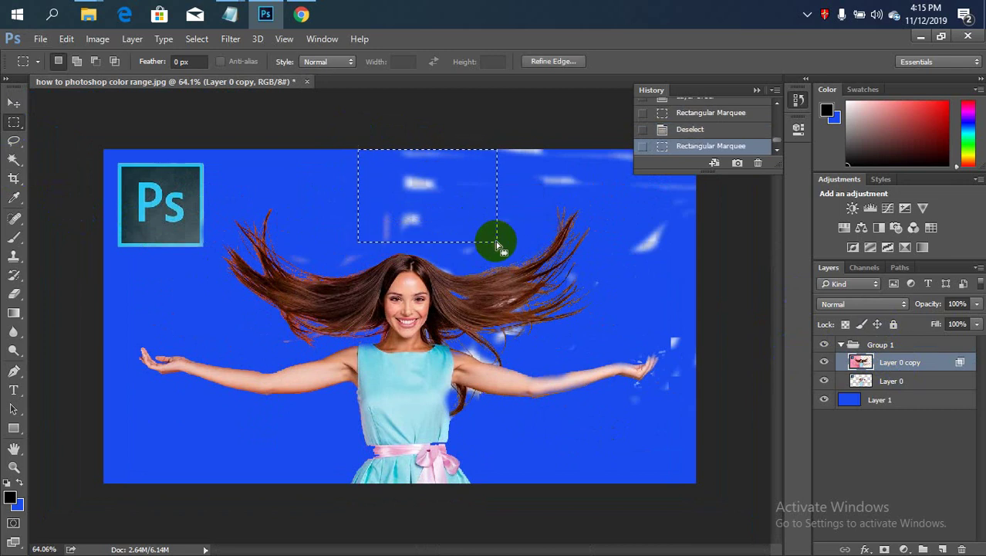
pyautogui.click(892, 381)
pyautogui.press('Delete')
# - Delete the specks along the top edge, at the top right, and near the hand
pyautogui.moveTo(434, 149); pyautogui.dragTo(639, 194)
pyautogui.press('Delete')
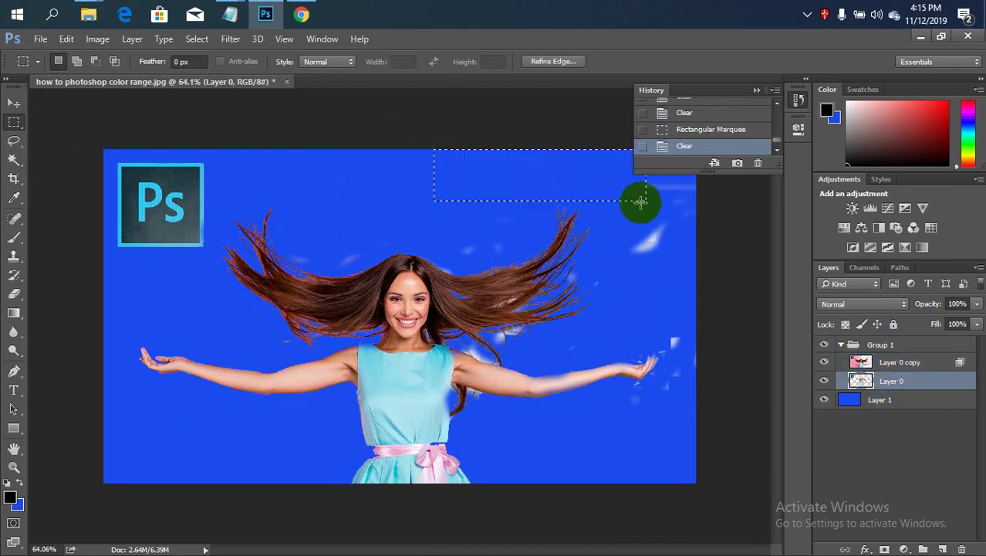
pyautogui.moveTo(599, 150)
pyautogui.mouseDown()
pyautogui.moveTo(738, 302)
pyautogui.moveTo(664, 432)
pyautogui.moveTo(682, 419)
pyautogui.moveTo(622, 395)
pyautogui.mouseUp()
pyautogui.press('Delete')
pyautogui.click(694, 298)
pyautogui.press('Delete')
pyautogui.press('Delete')
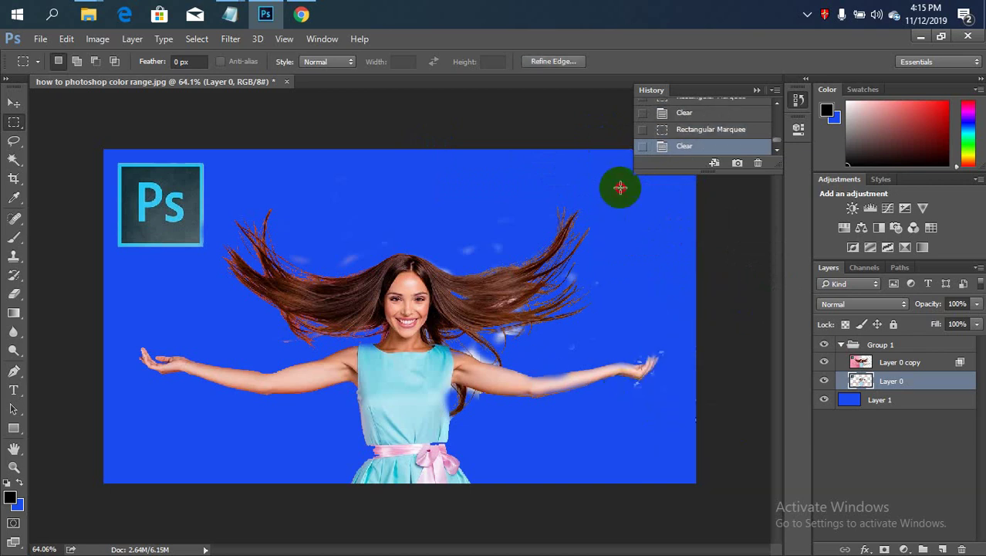
# - Clear the specks around the right hair and the left hair
pyautogui.moveTo(619, 185); pyautogui.dragTo(497, 340)
pyautogui.moveTo(518, 116); pyautogui.dragTo(446, 288)
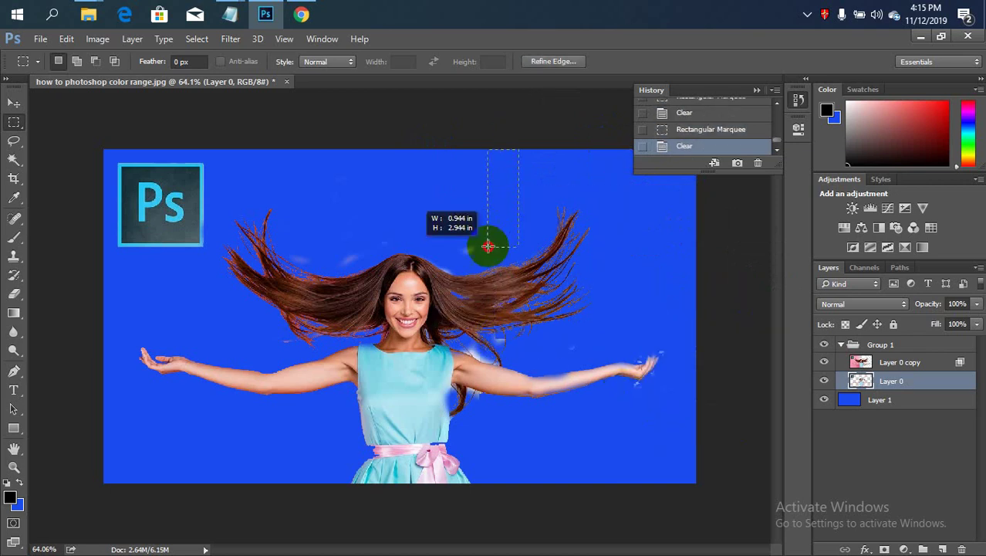
pyautogui.press('Delete')
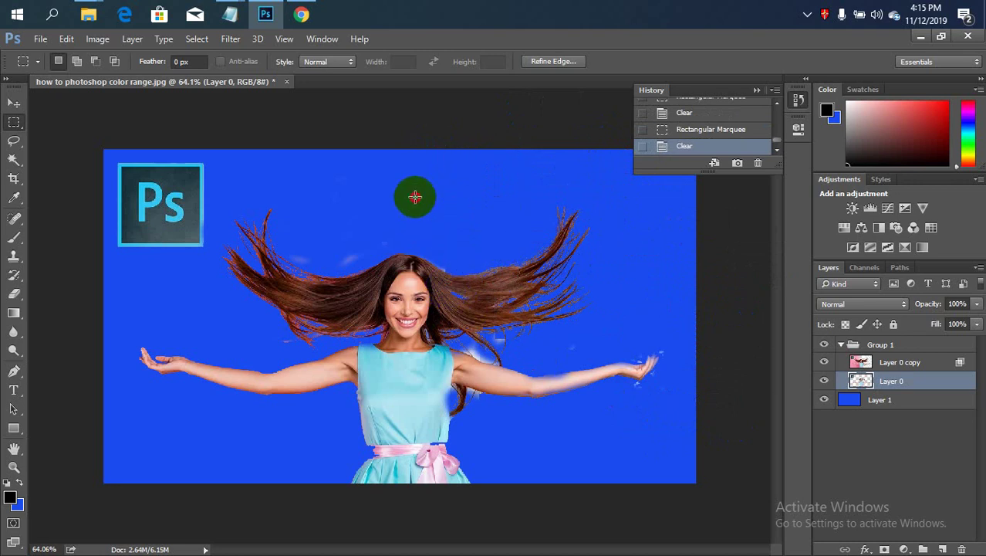
pyautogui.moveTo(415, 197); pyautogui.dragTo(305, 264)
pyautogui.moveTo(339, 229)
pyautogui.mouseDown()
pyautogui.moveTo(312, 266)
pyautogui.moveTo(309, 313)
pyautogui.moveTo(506, 260)
pyautogui.moveTo(548, 339)
pyautogui.mouseUp()
pyautogui.press('Delete')
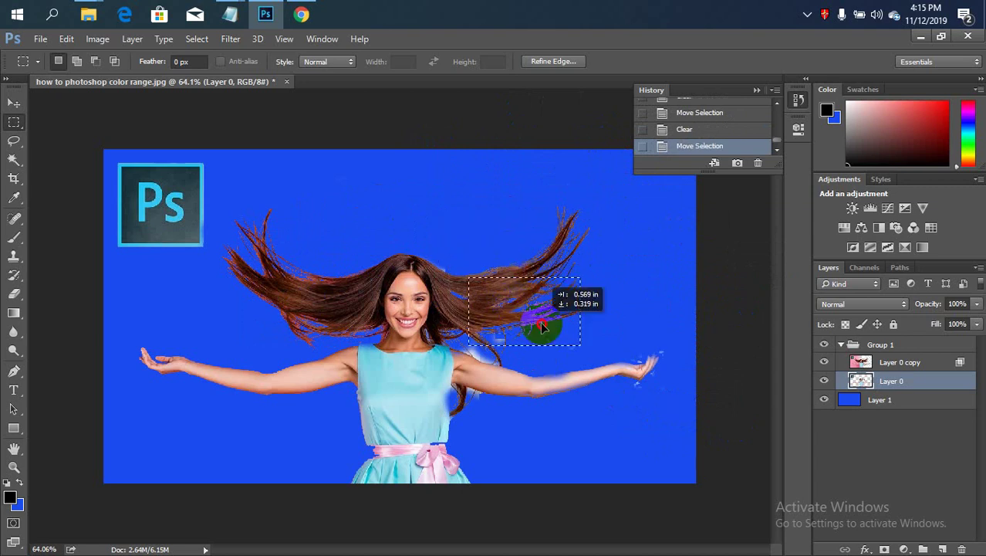
pyautogui.click(490, 254)
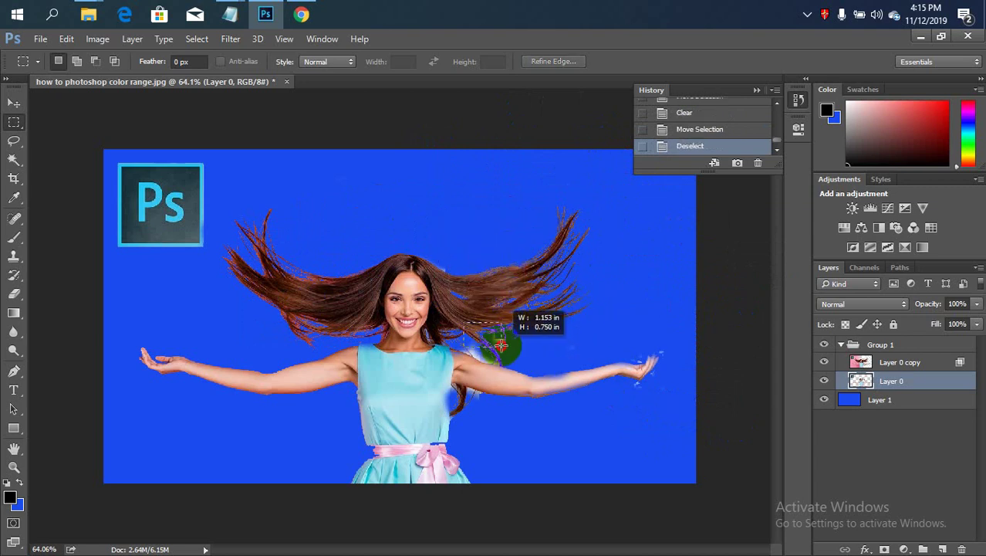